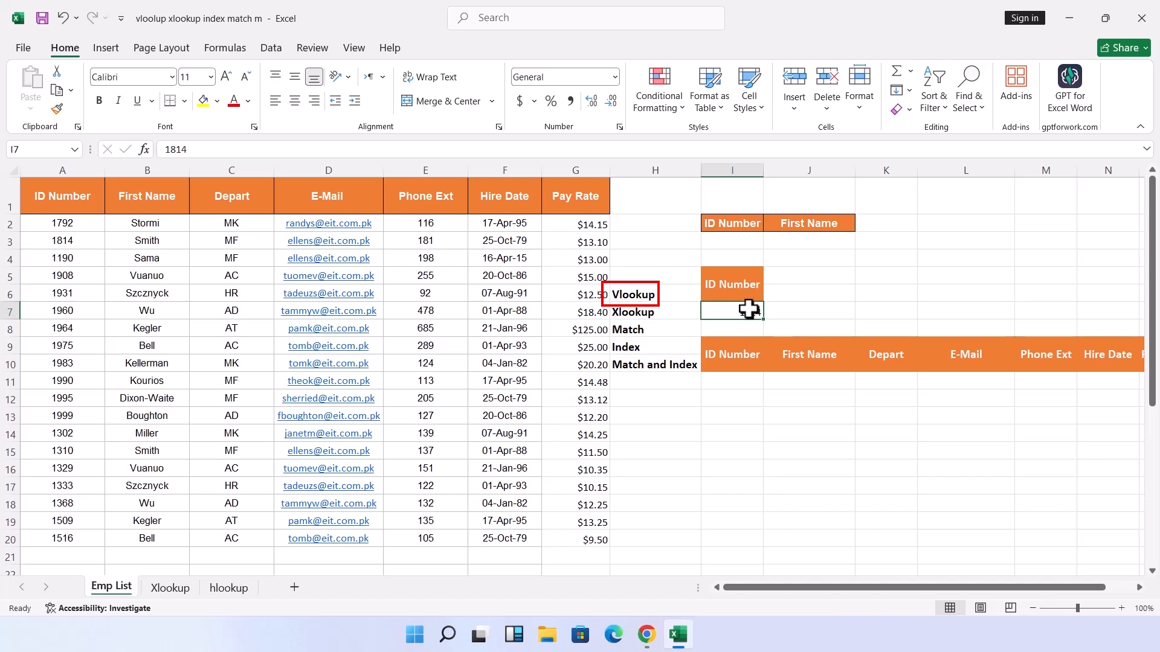
click(806, 383)
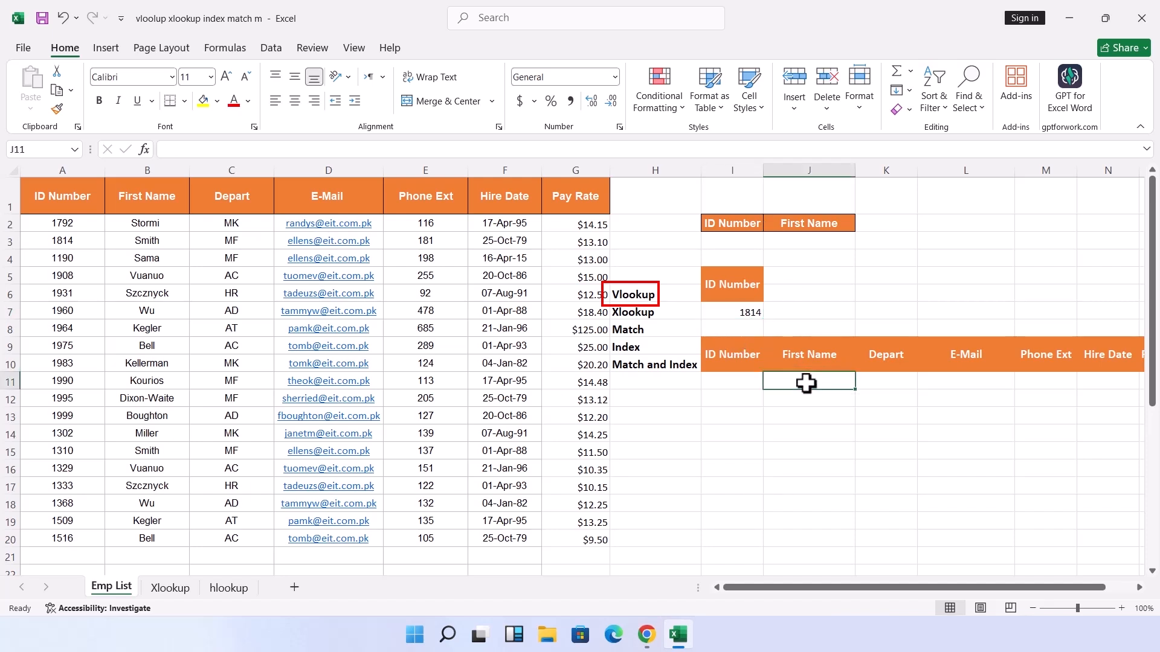
click(963, 386)
click(817, 365)
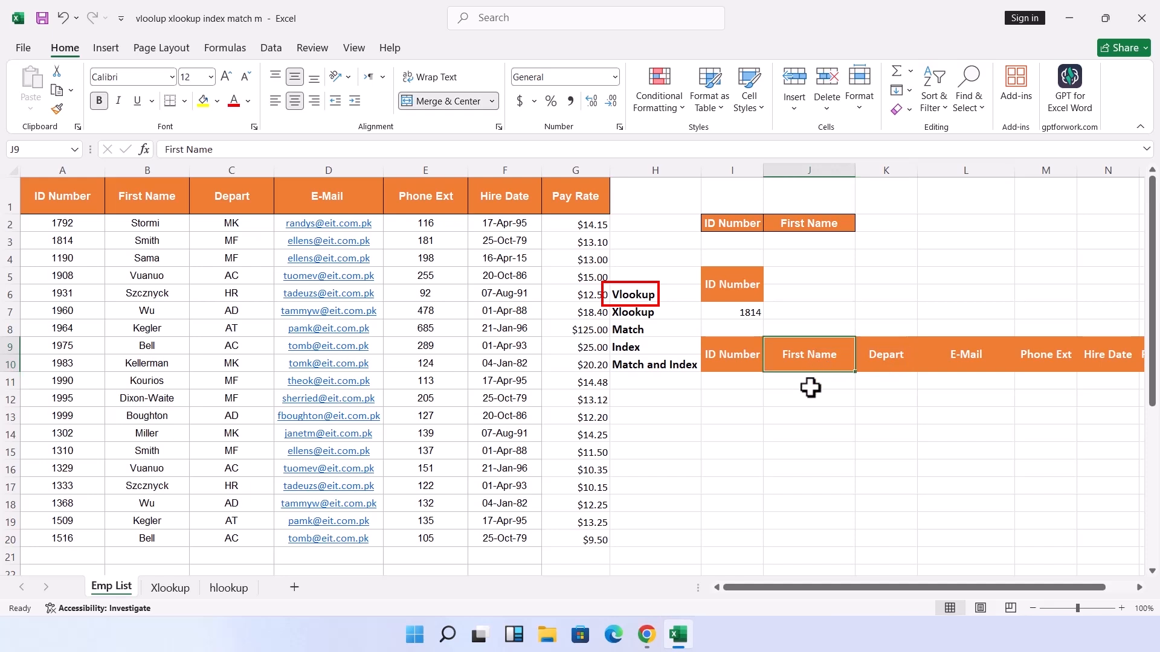
click(808, 387)
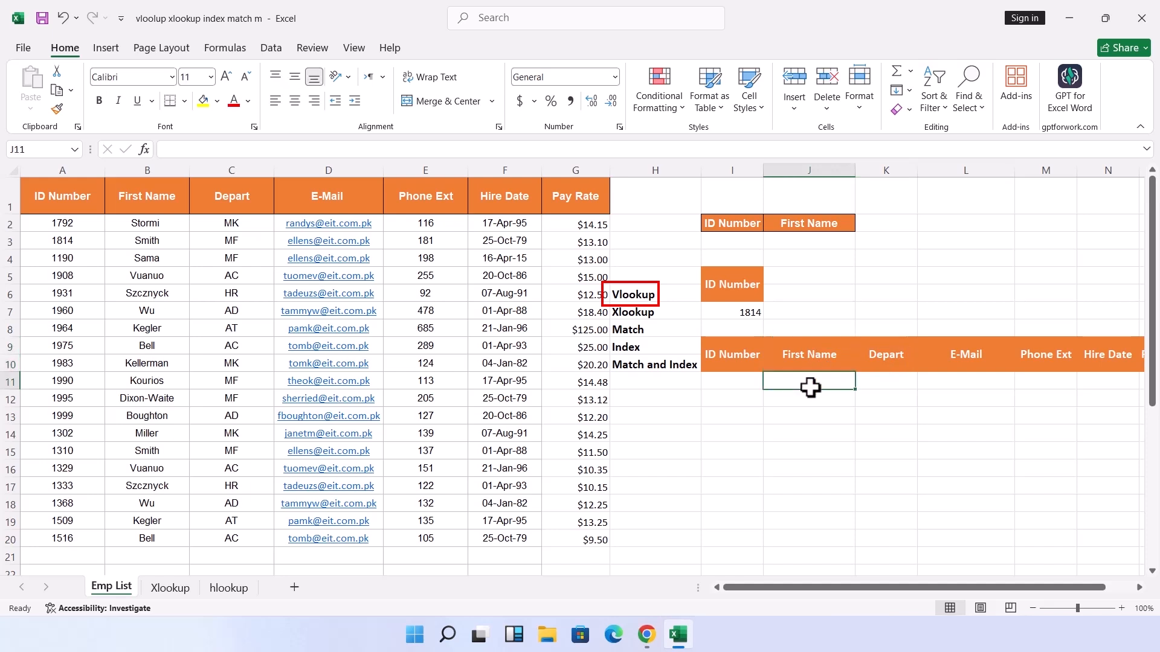
click(874, 382)
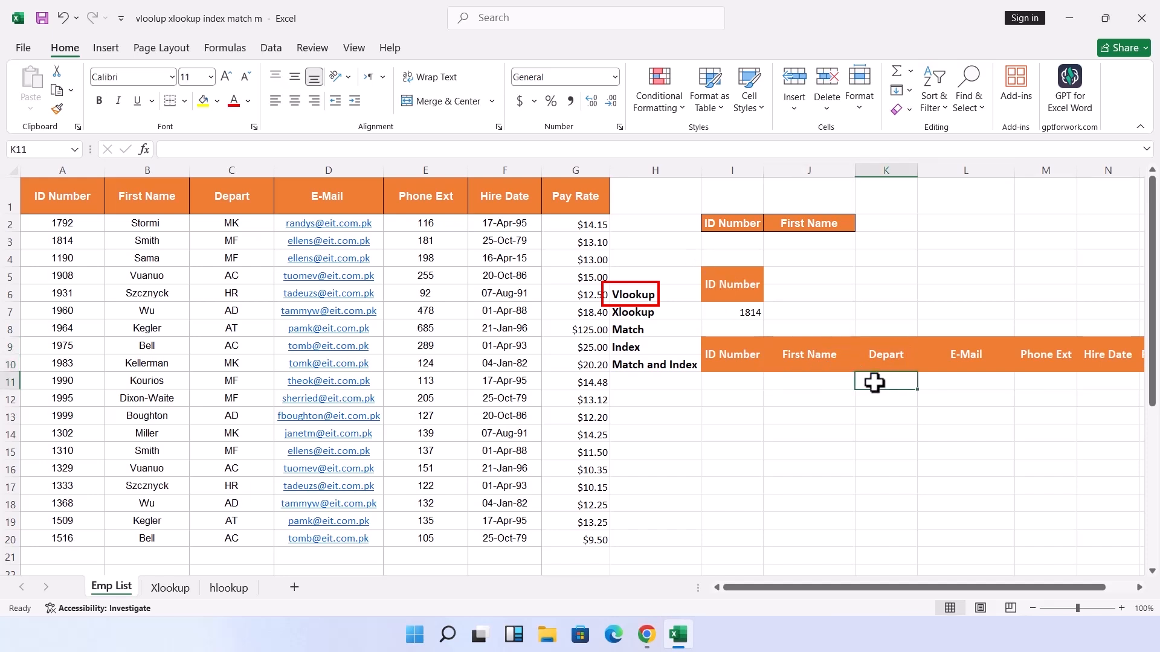
click(743, 313)
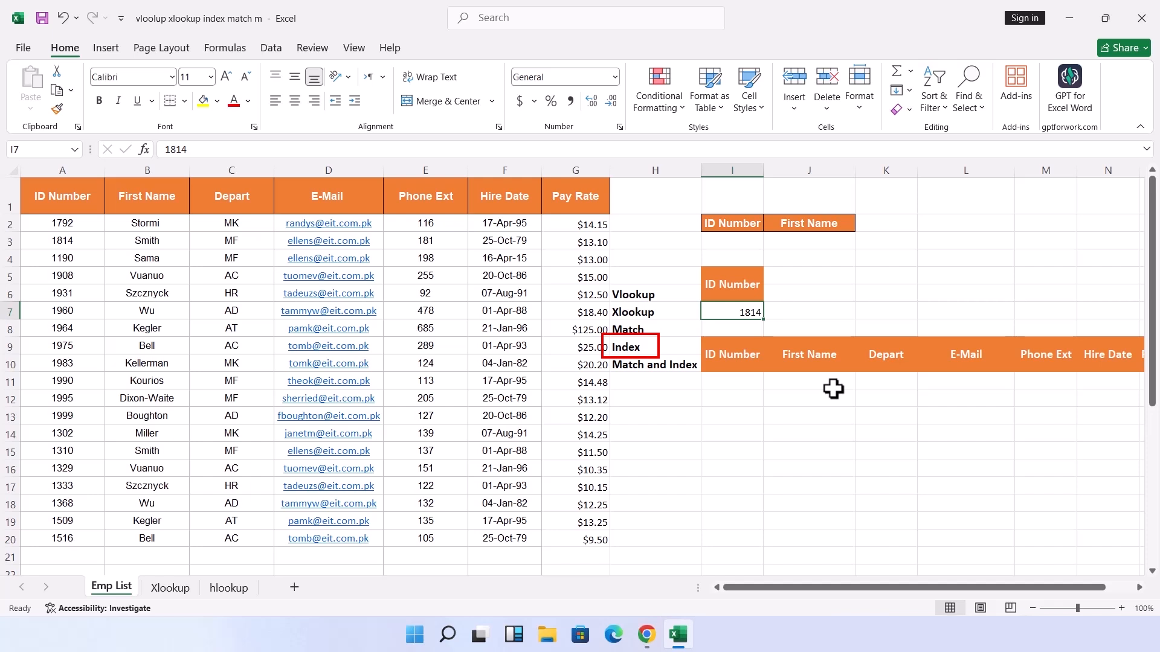
click(750, 386)
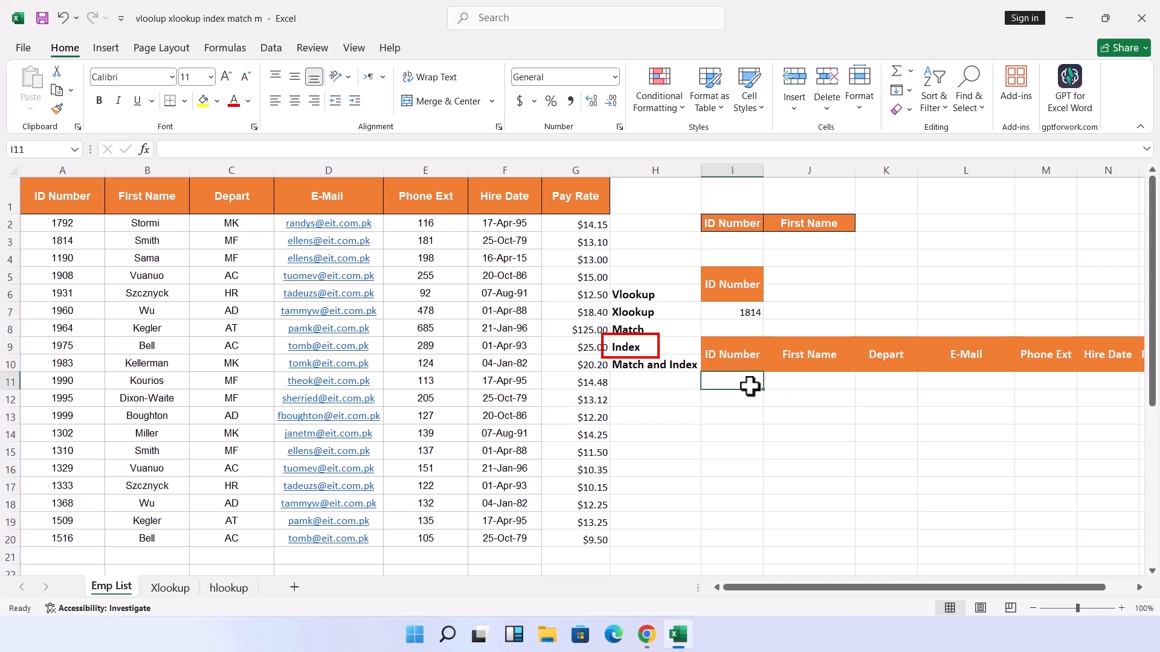
Step: Try to insert the VLOOKUP function in cell J11 under First Name from the partial entry =vloo
click(781, 383)
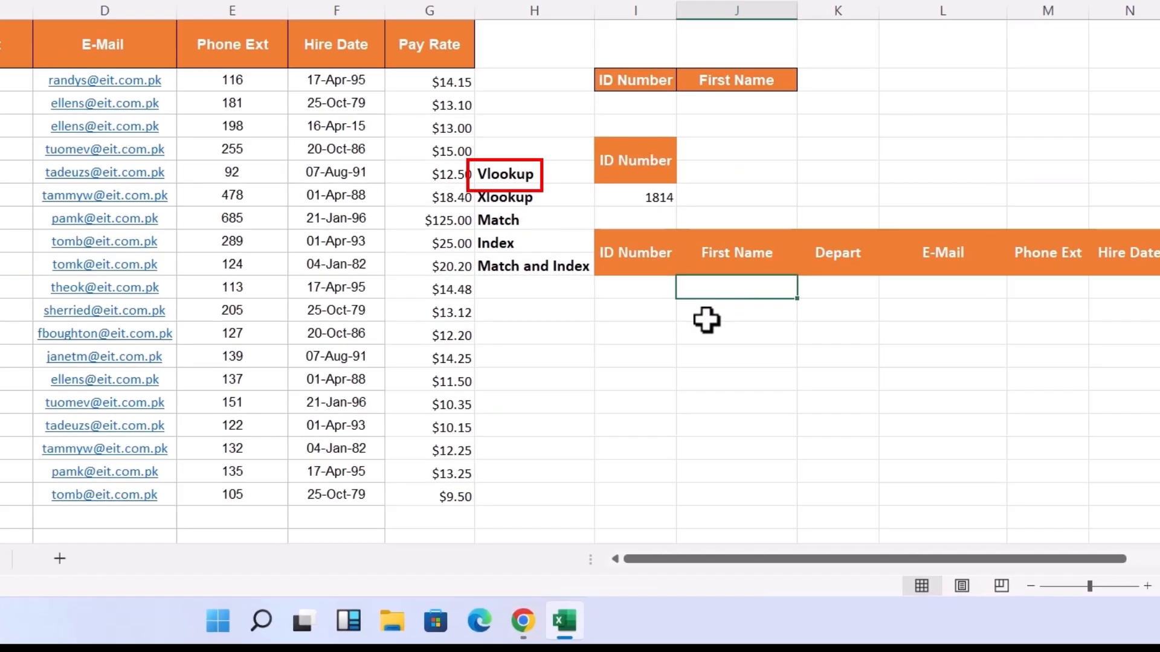
text(=)
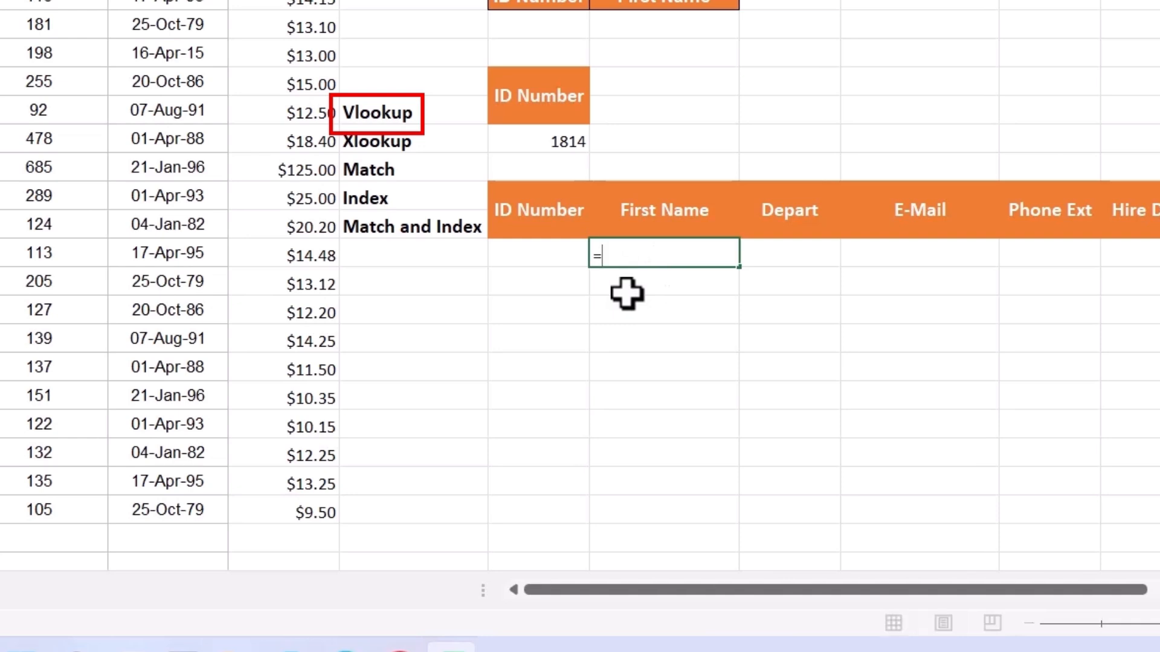
text(vloo)
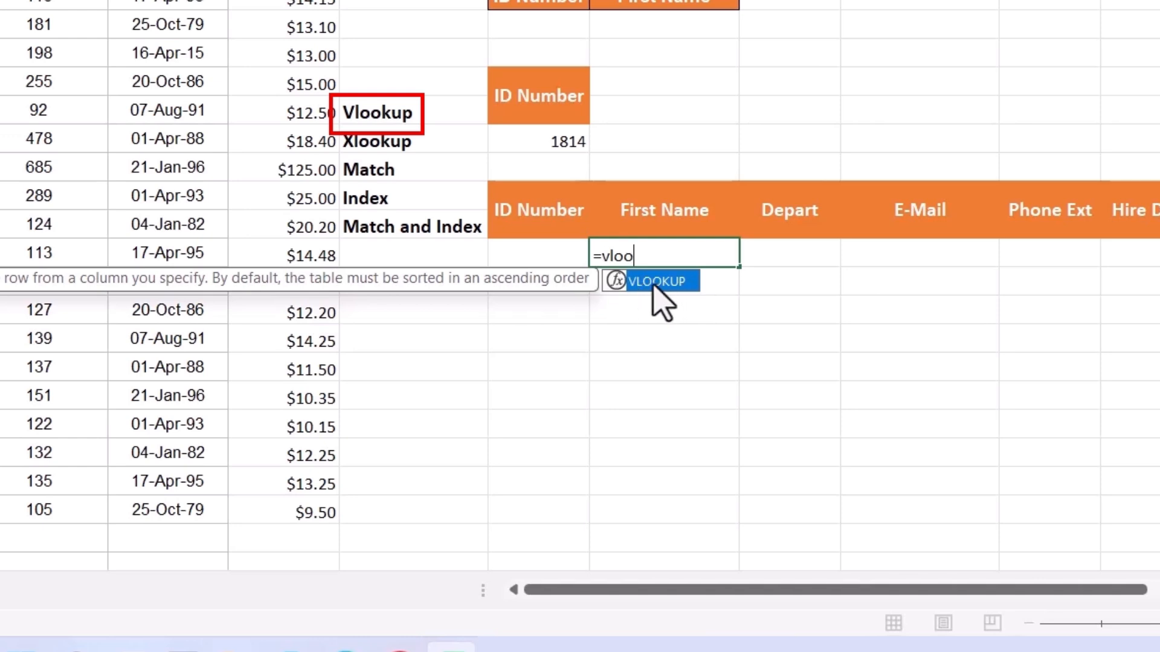
key(Return)
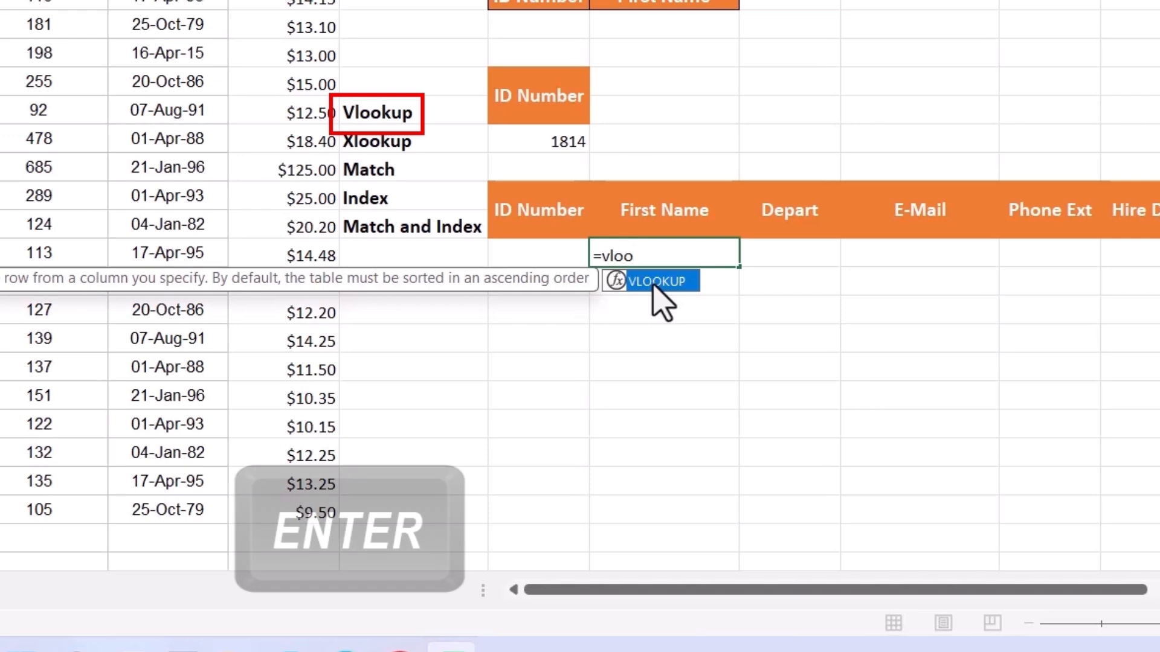
key(Up)
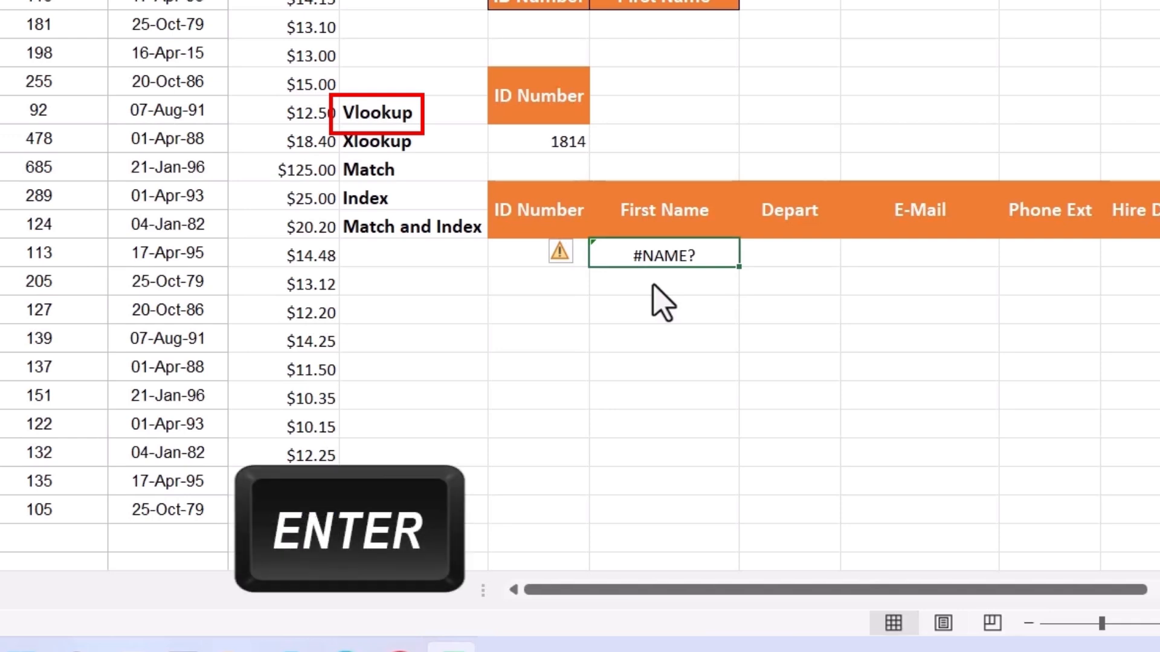
key(F2)
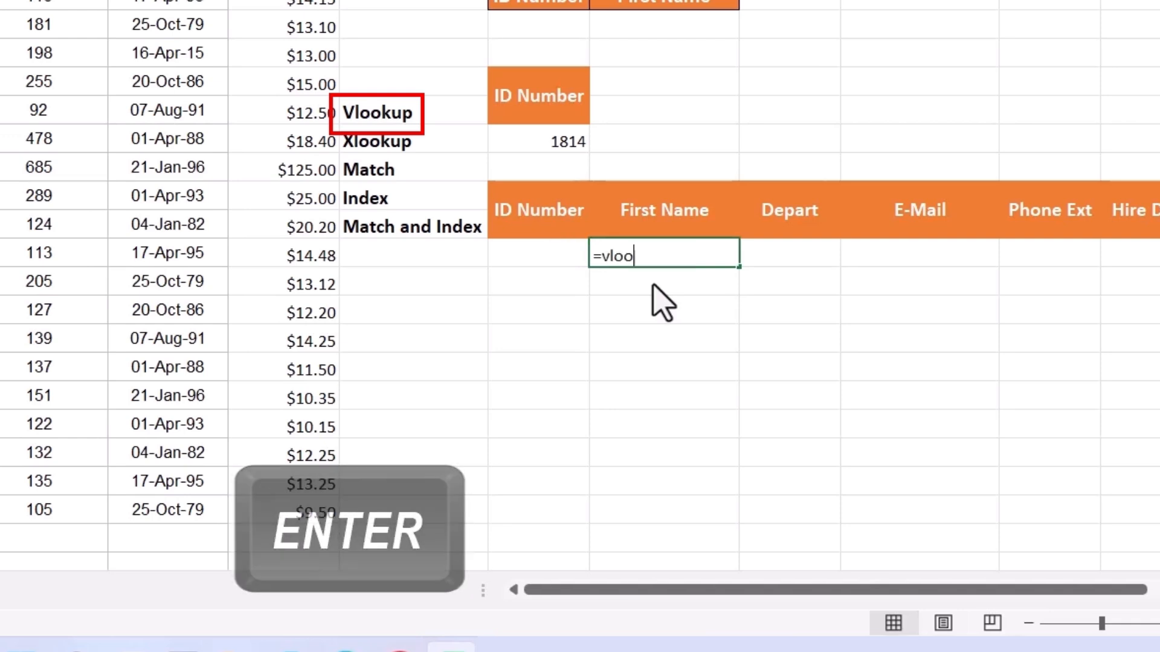
Step: Start a VLOOKUP formula in cell J11 under First Name, using the ID number in I7 as the lookup value
key(BackSpace)
key(BackSpace)
key(BackSpace)
key(BackSpace)
text(vl)
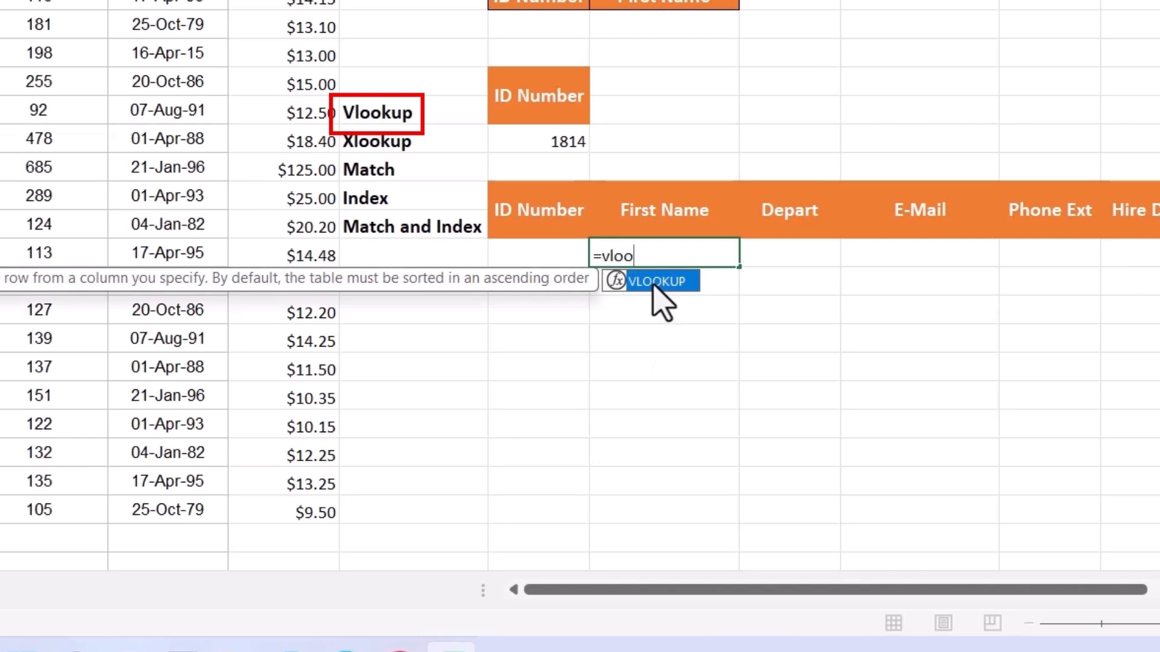
key(Tab)
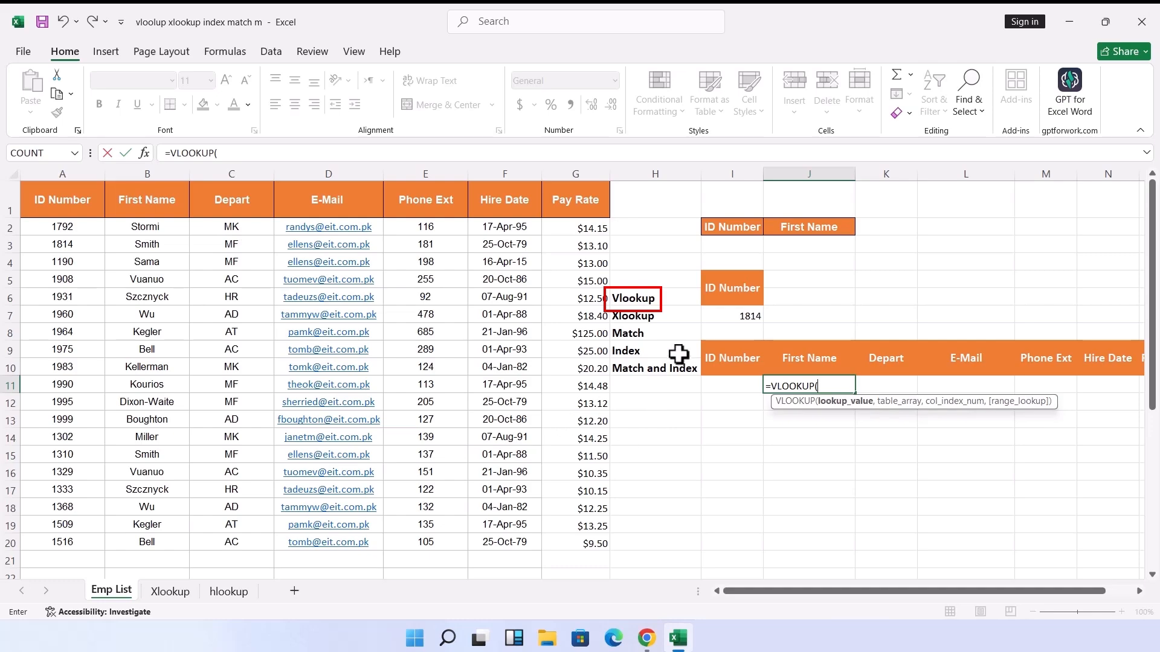
click(749, 319)
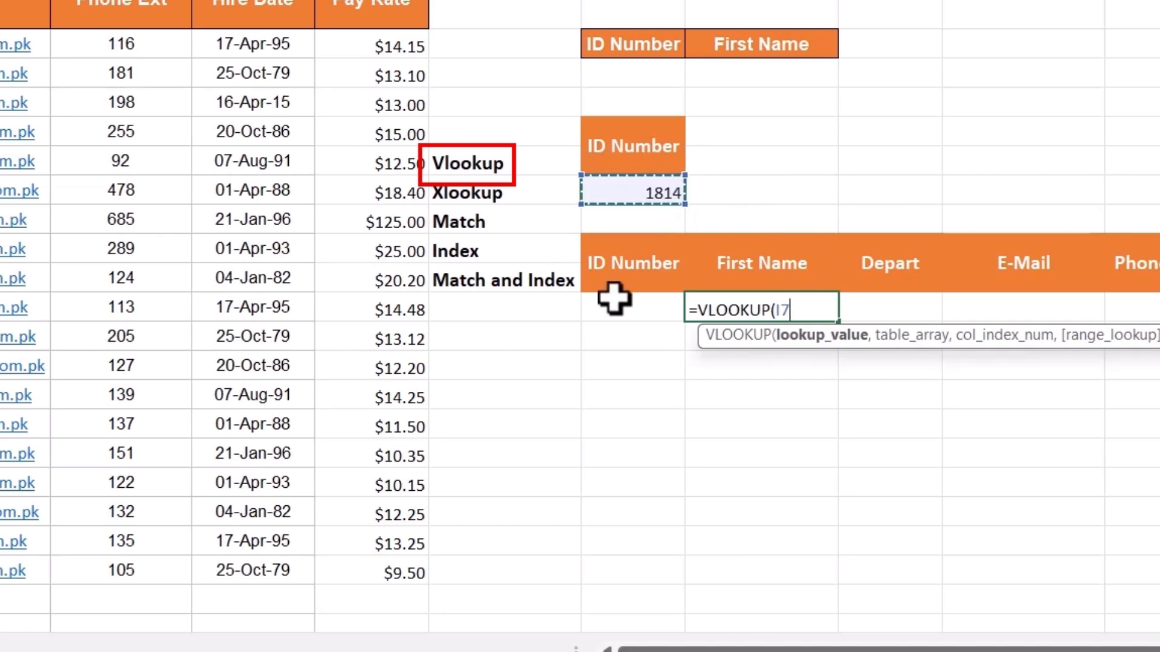
text(,)
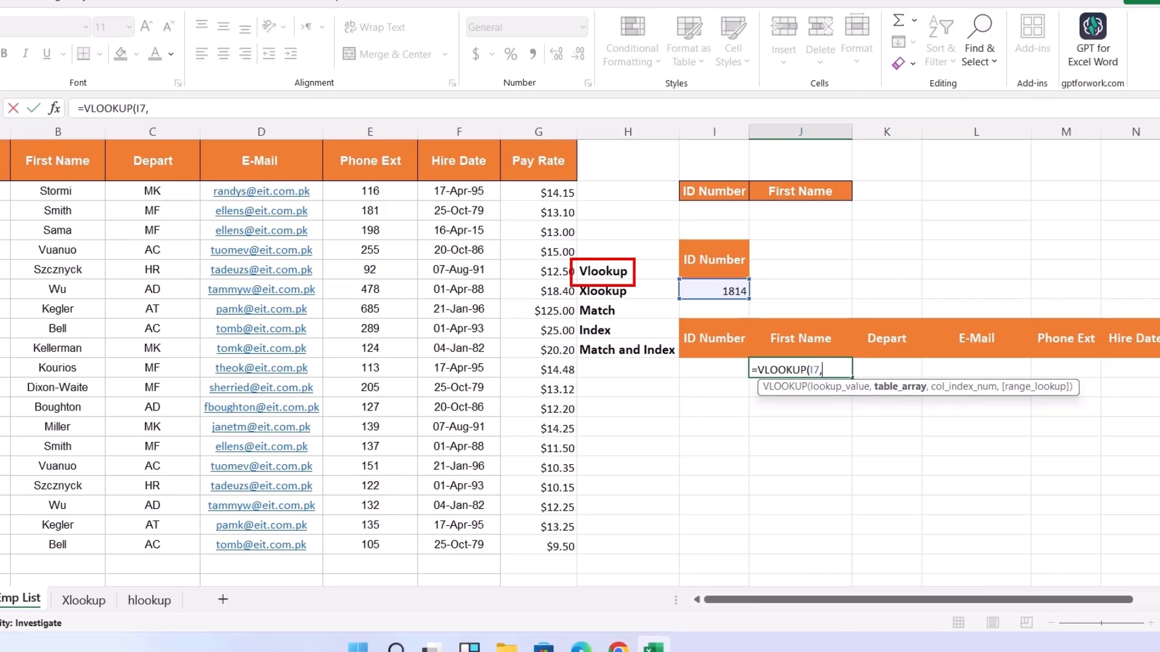
Step: Set the VLOOKUP table array to the whole employee table, A1:G20
click(46, 206)
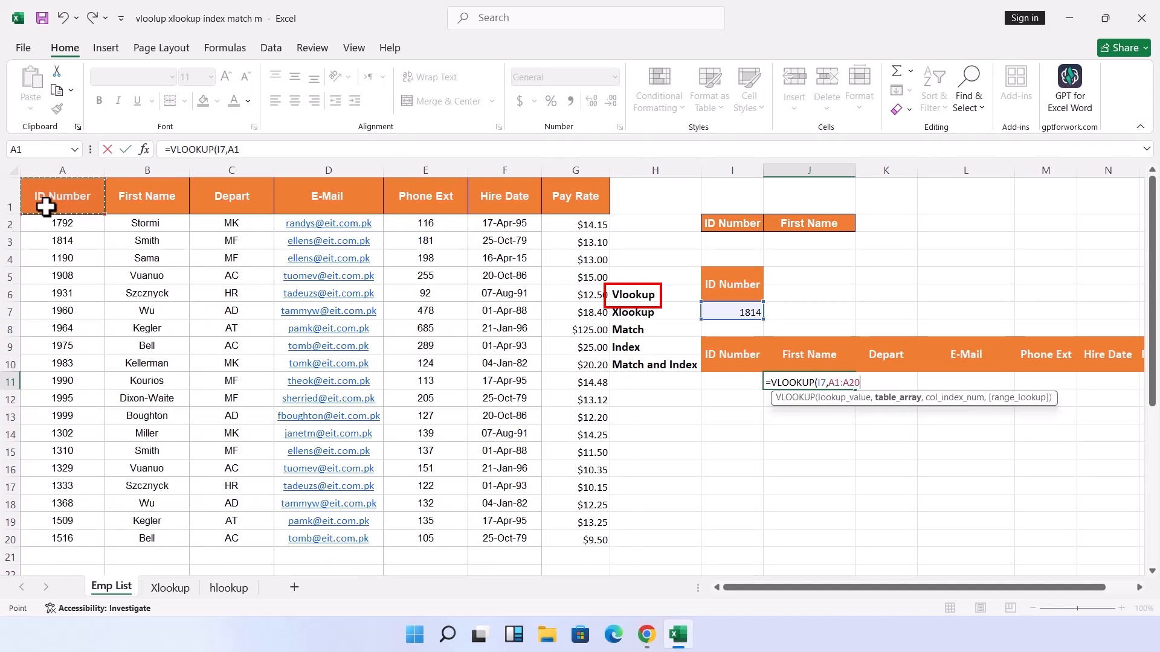
key(ctrl+shift+Down)
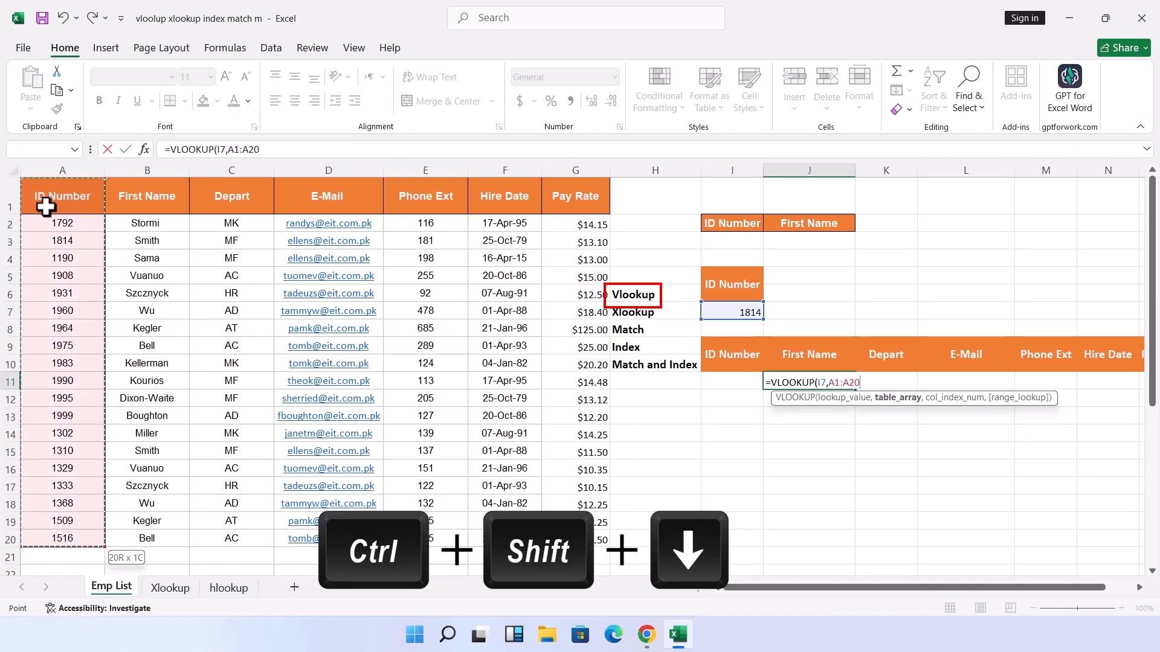
key(ctrl+shift+Right)
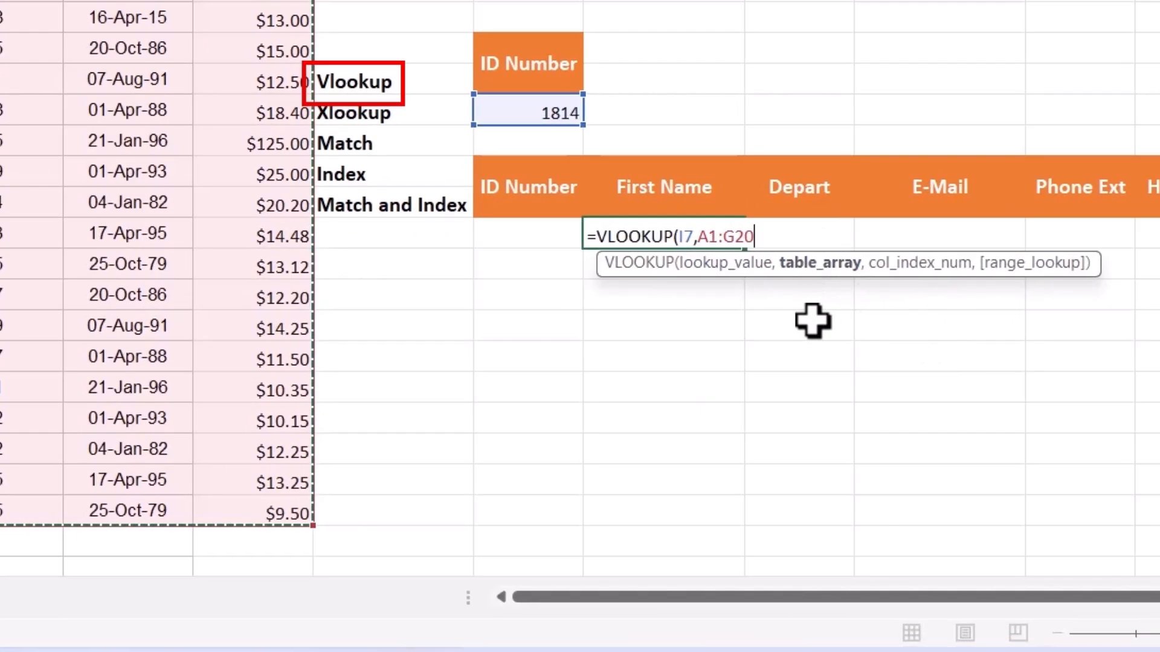
text(,)
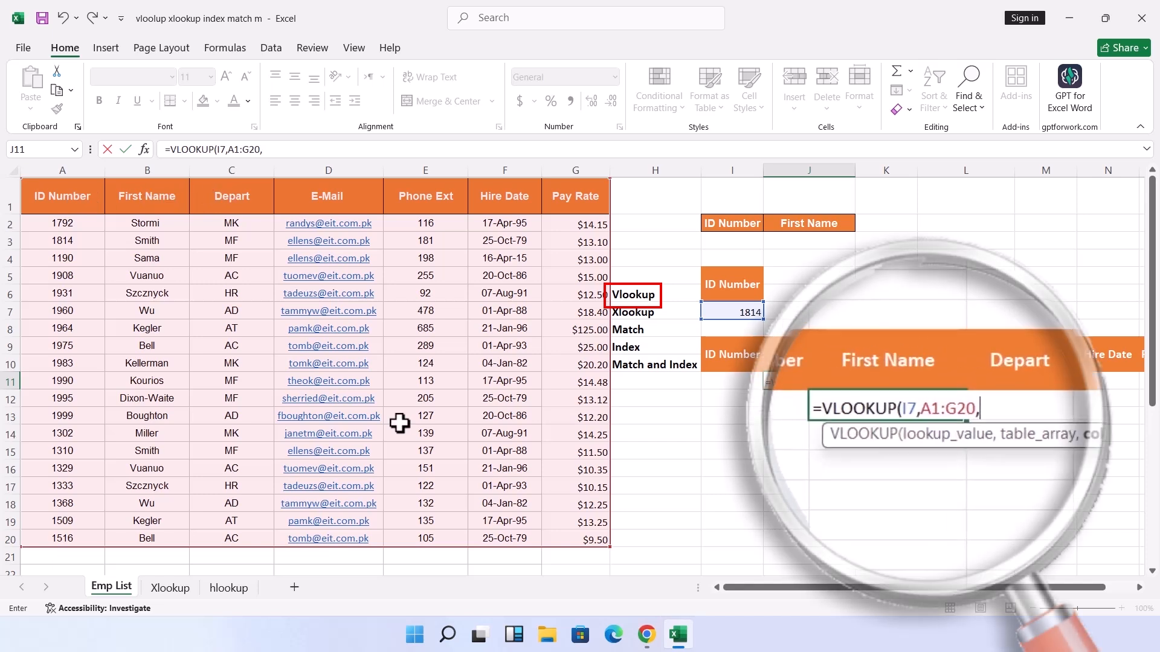
Step: Complete the VLOOKUP formula in J11 with column index 2 and FALSE for an exact match
text(2)
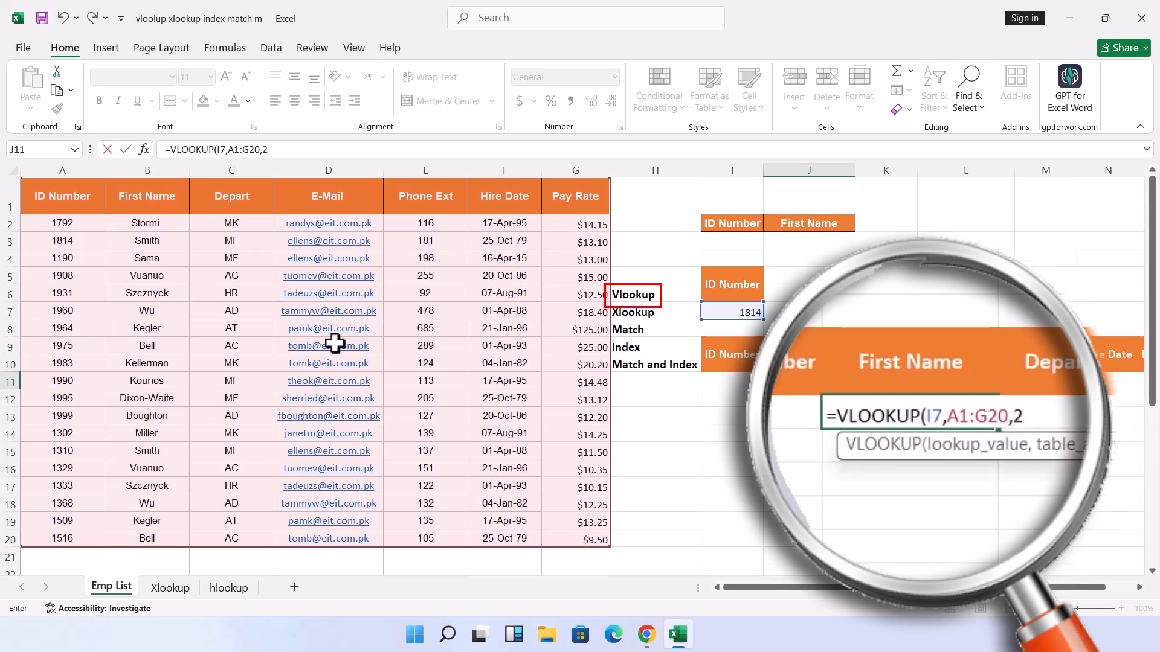
text(,)
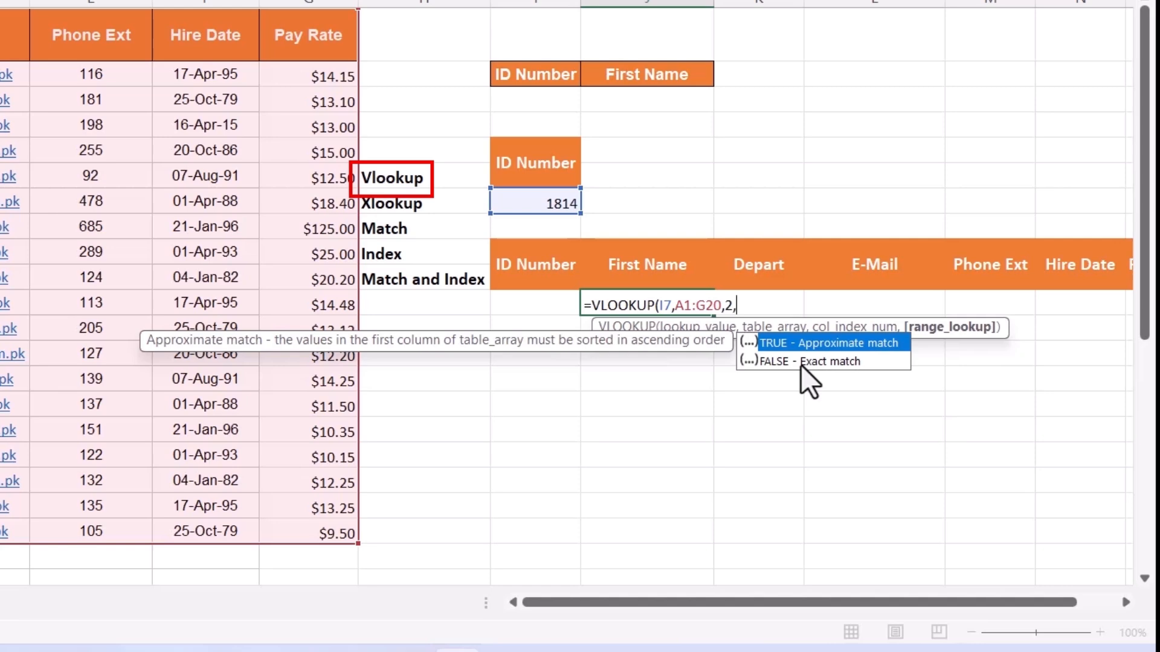
key(Down)
key(Tab)
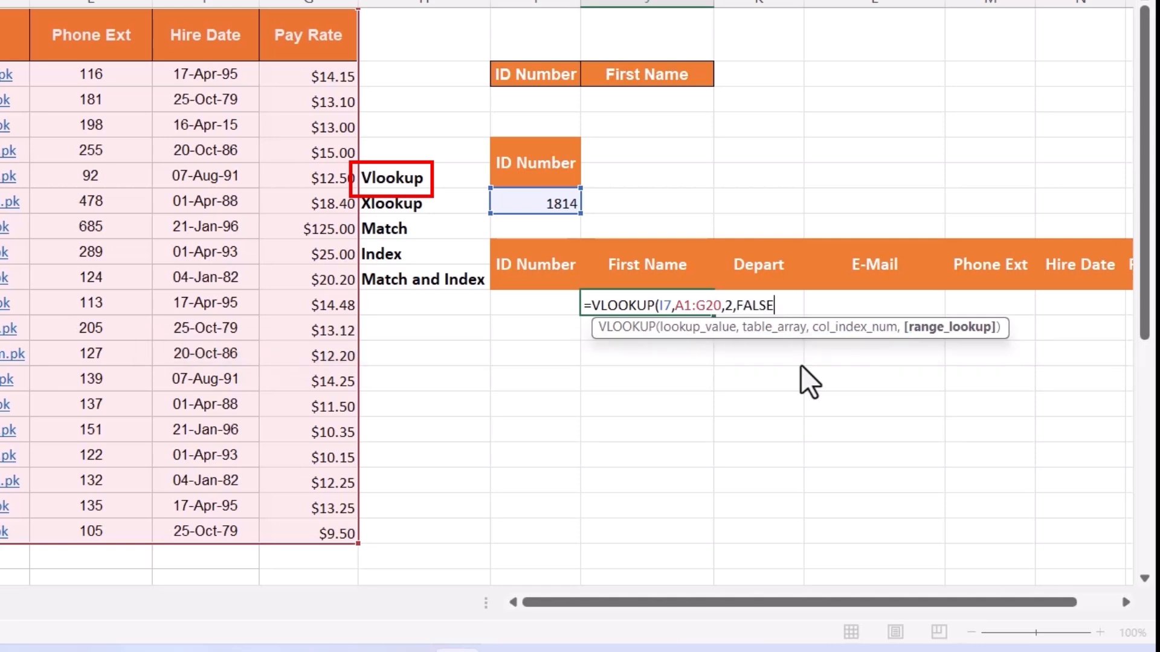
text())
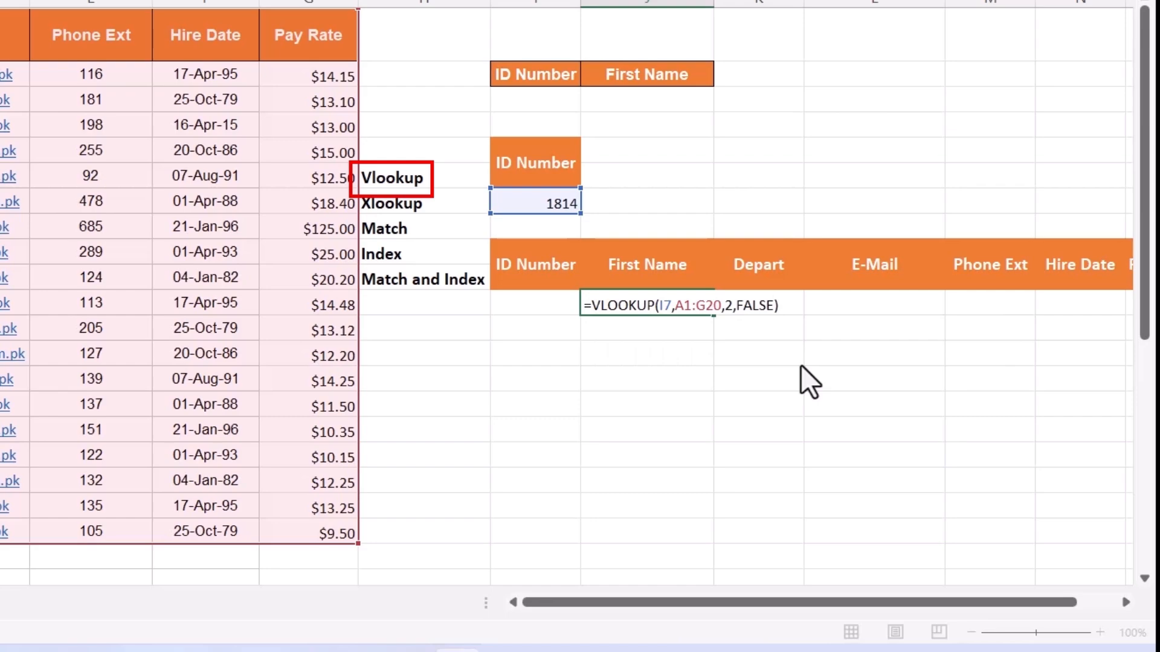
key(Return)
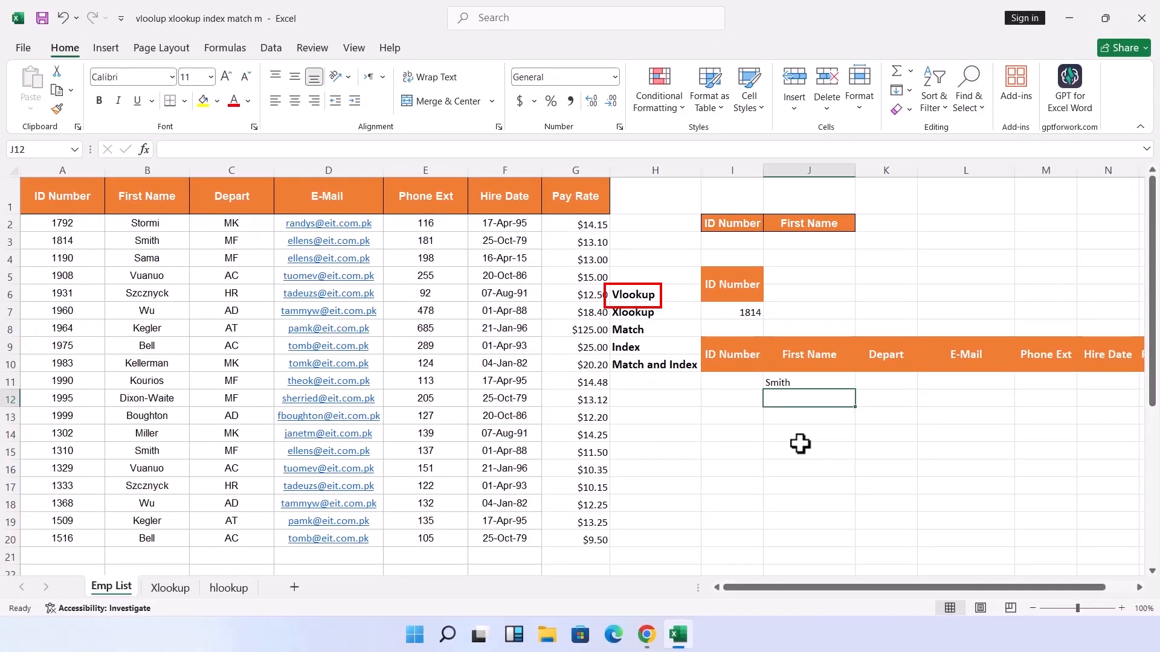
Step: Test the lookup by replacing the ID number in I7 with that of the first employee in the list
click(781, 382)
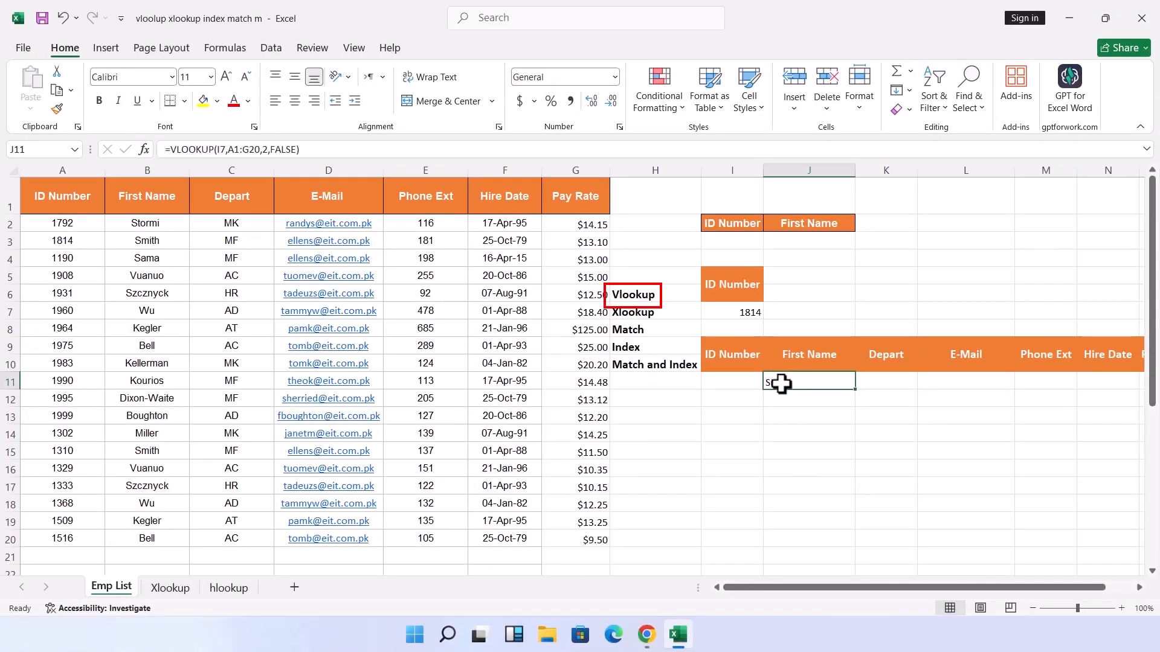
click(740, 313)
text(1792)
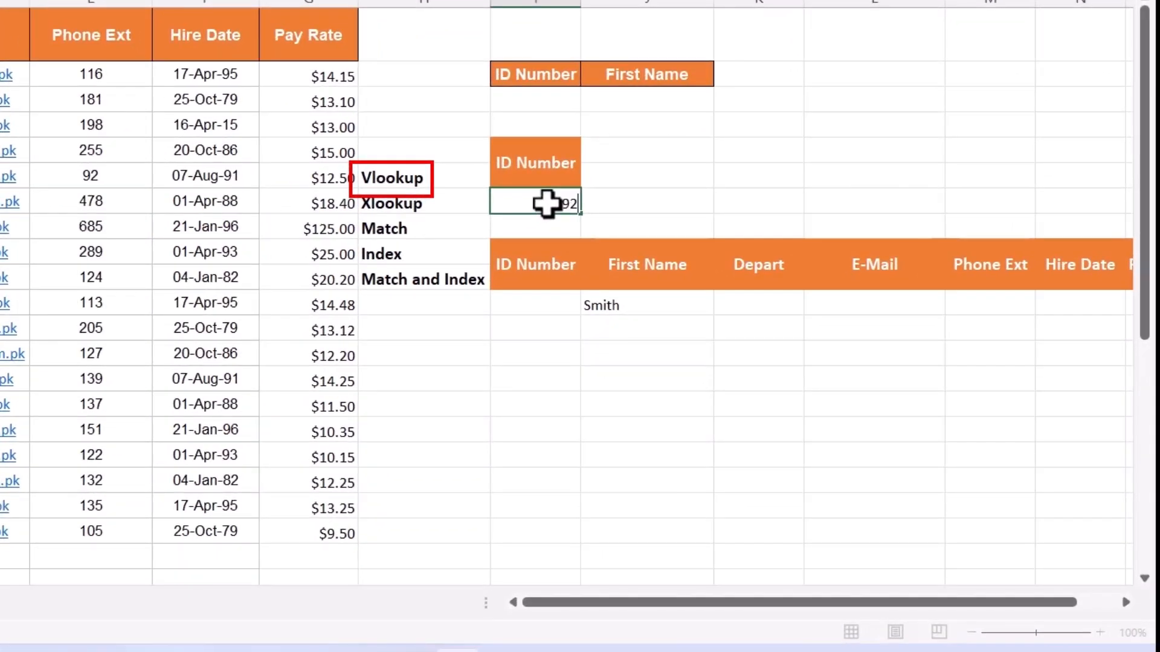
key(Return)
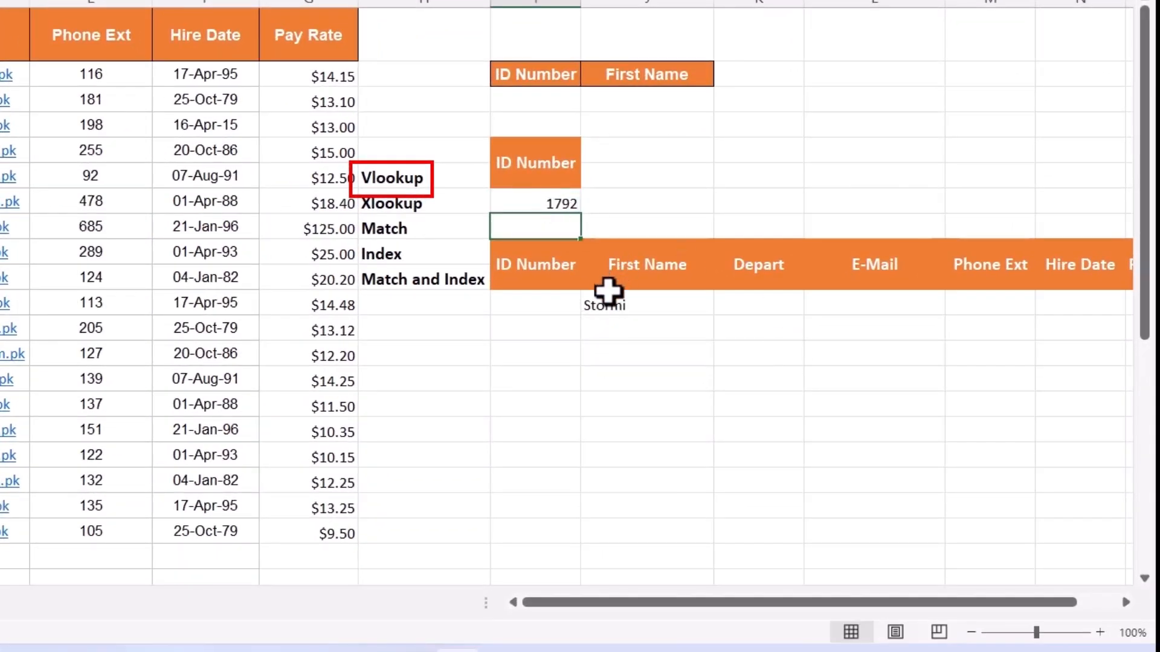
click(620, 303)
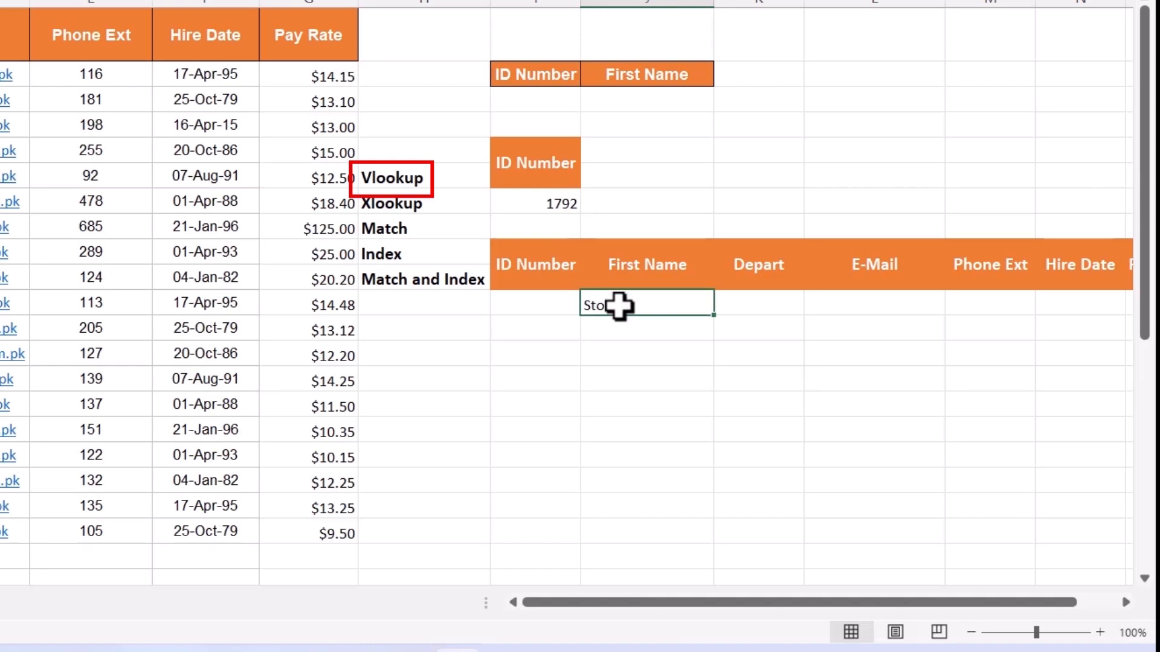
Step: Set the ID number in I7 to 5 and check the First Name lookup in J11
click(535, 209)
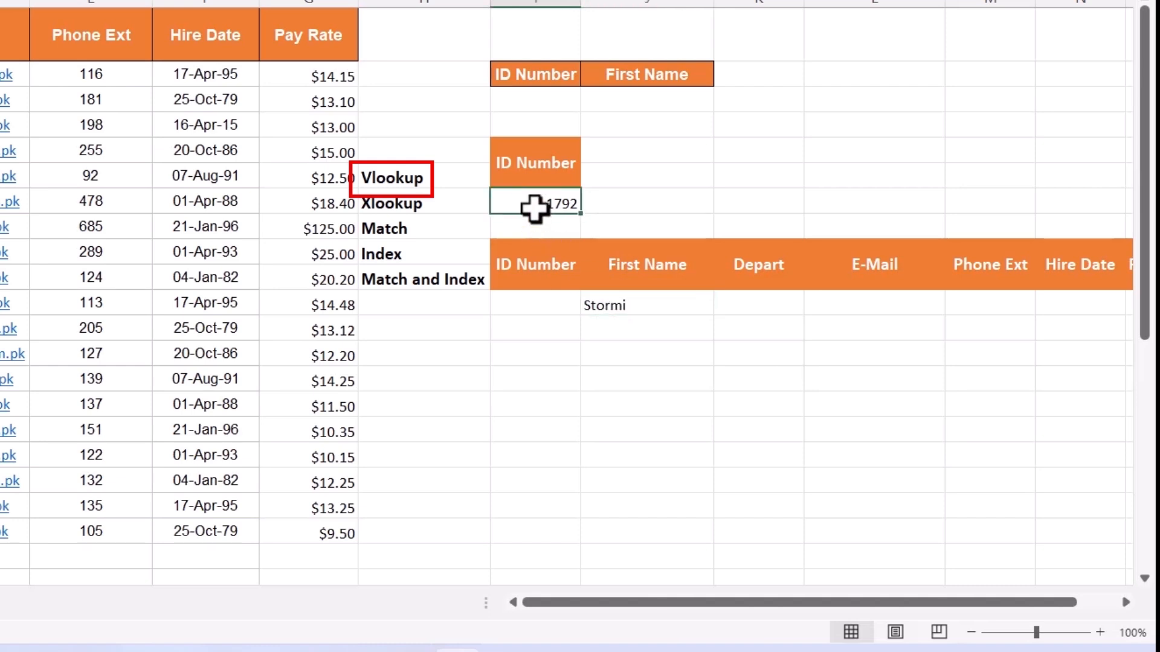
text(5)
key(Return)
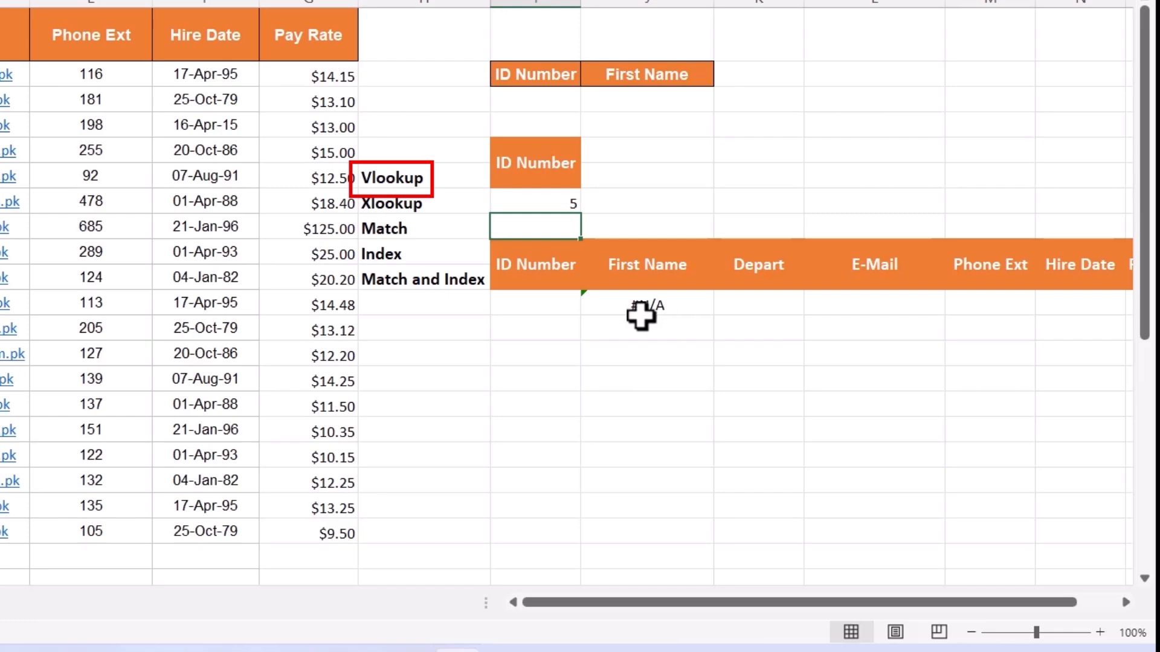
click(657, 309)
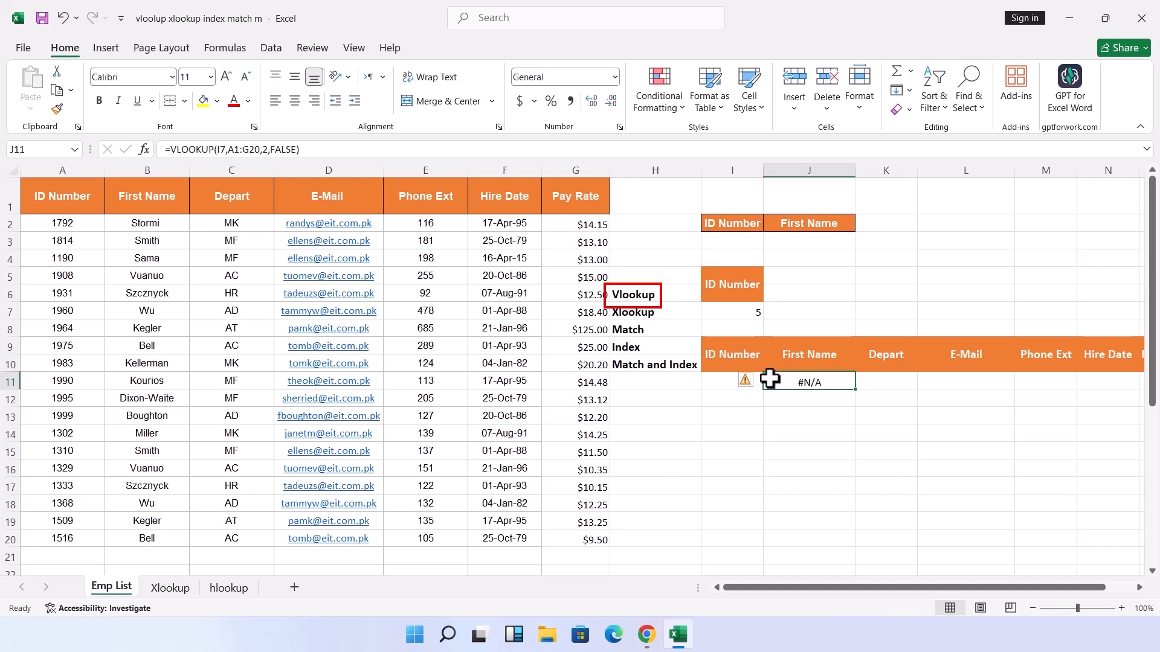
Step: Add the label iferror in cell H12 below the list of function names, and select the lookup cell J11
click(651, 404)
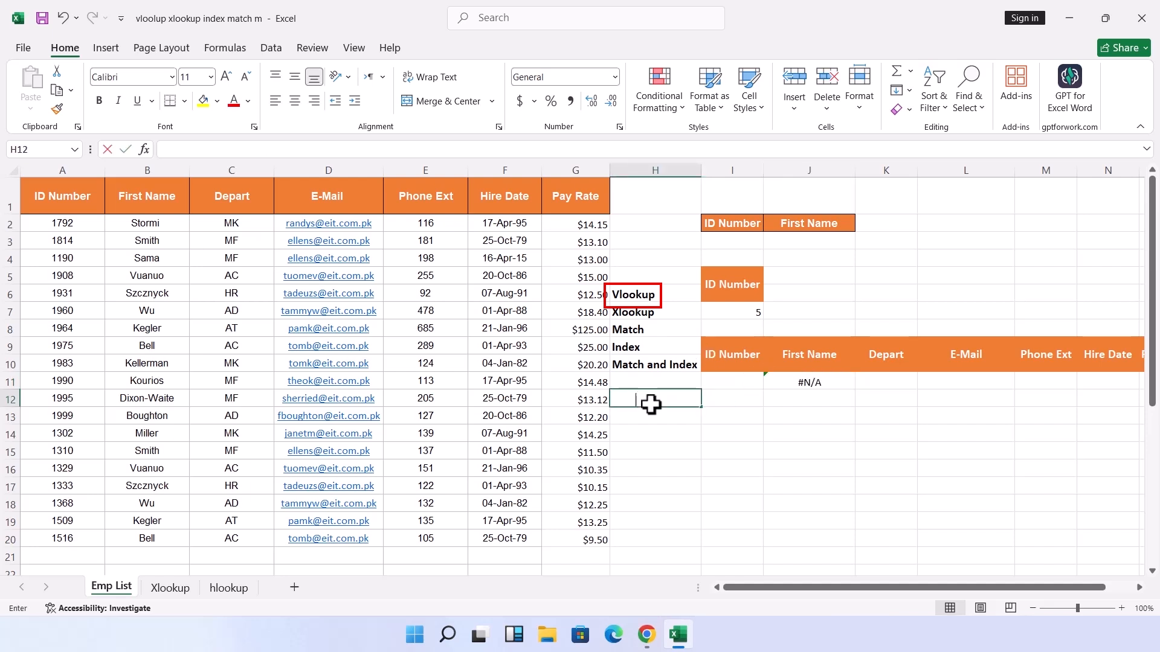
text(iferror)
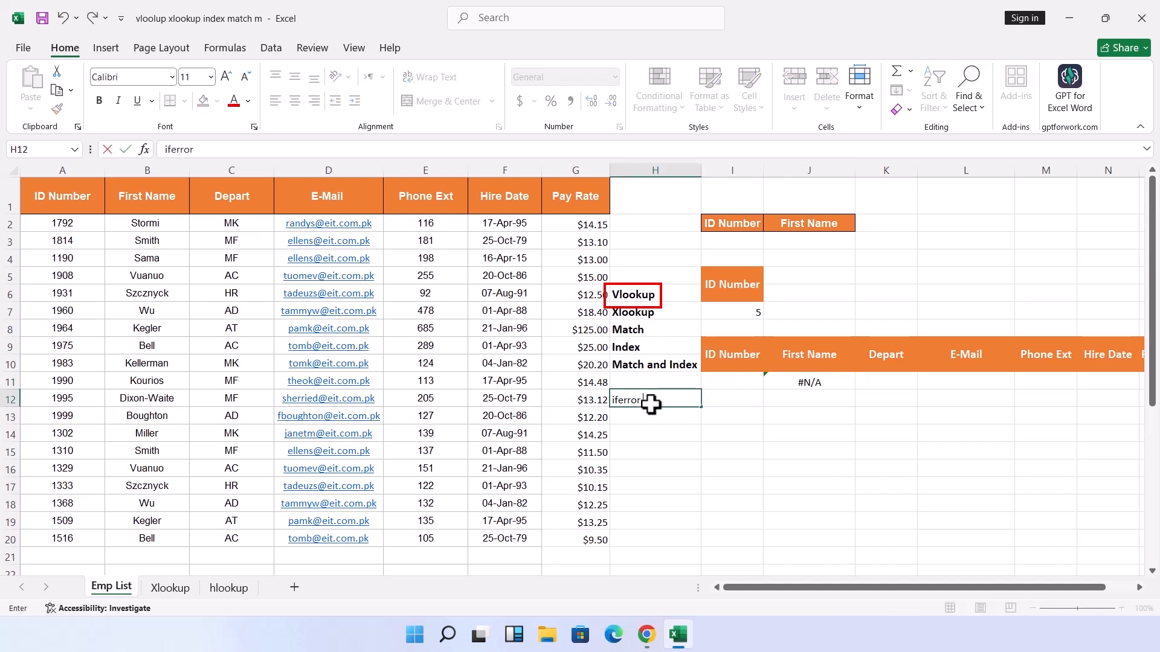
key(Return)
click(796, 381)
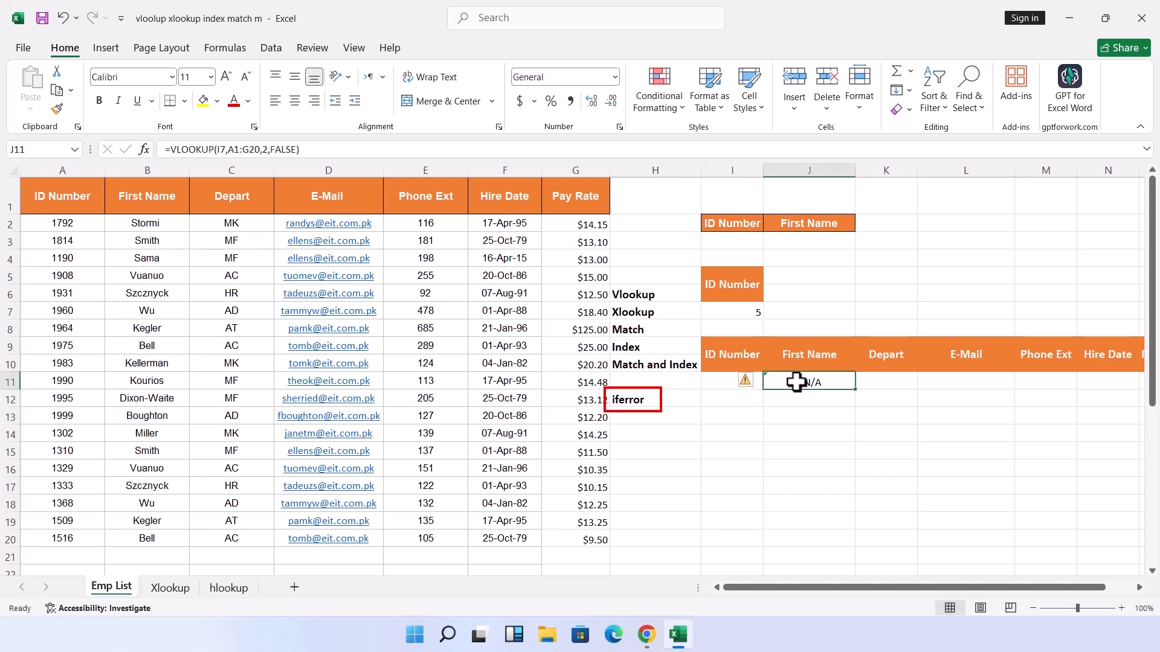
Step: Wrap the VLOOKUP formula in J11 in an IFERROR function
key(F2)
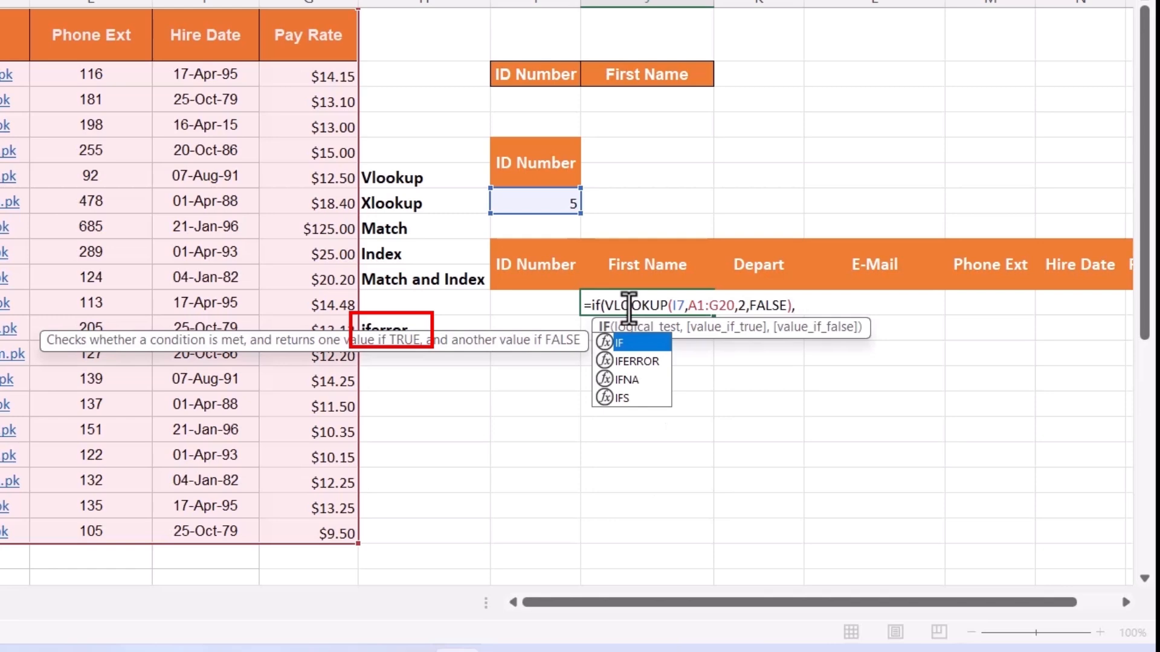
key(Down)
key(Tab)
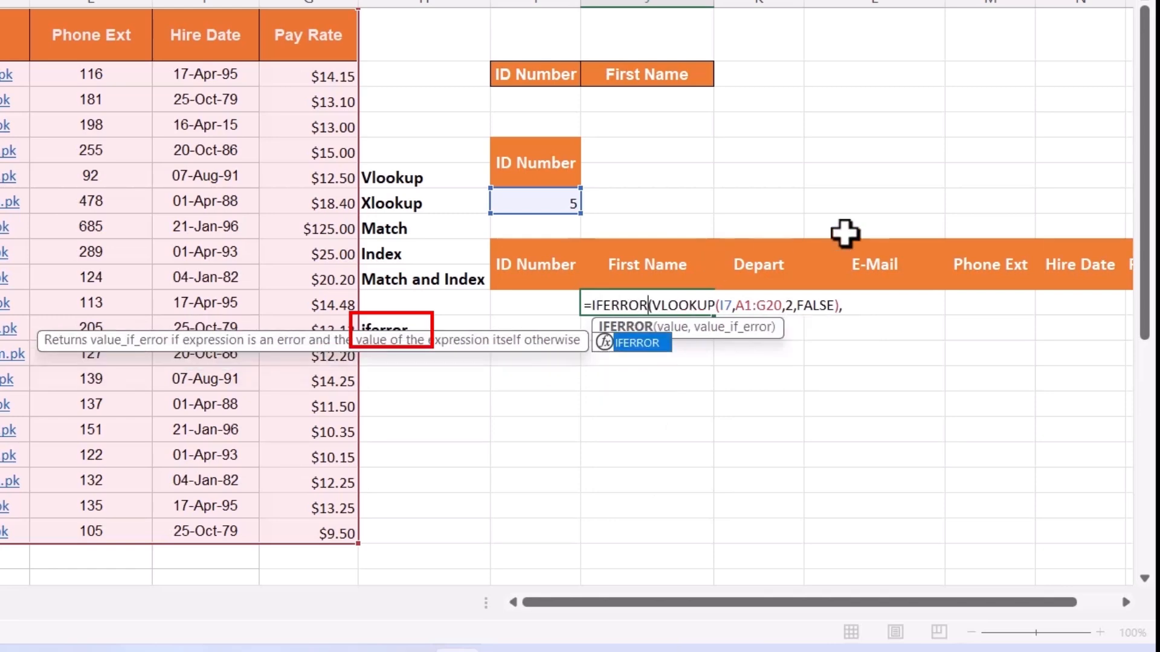
Step: Set the IFERROR fallback in J11 to "Data Not Found" and complete the formula with its closing parenthesis
click(847, 305)
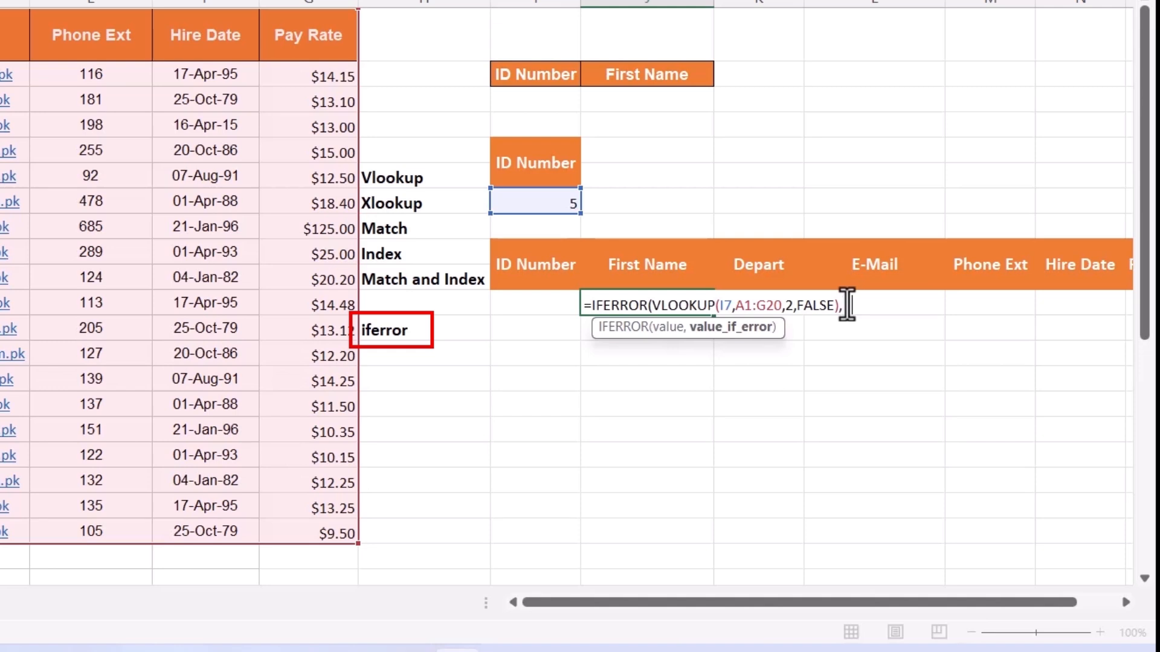
key(Return)
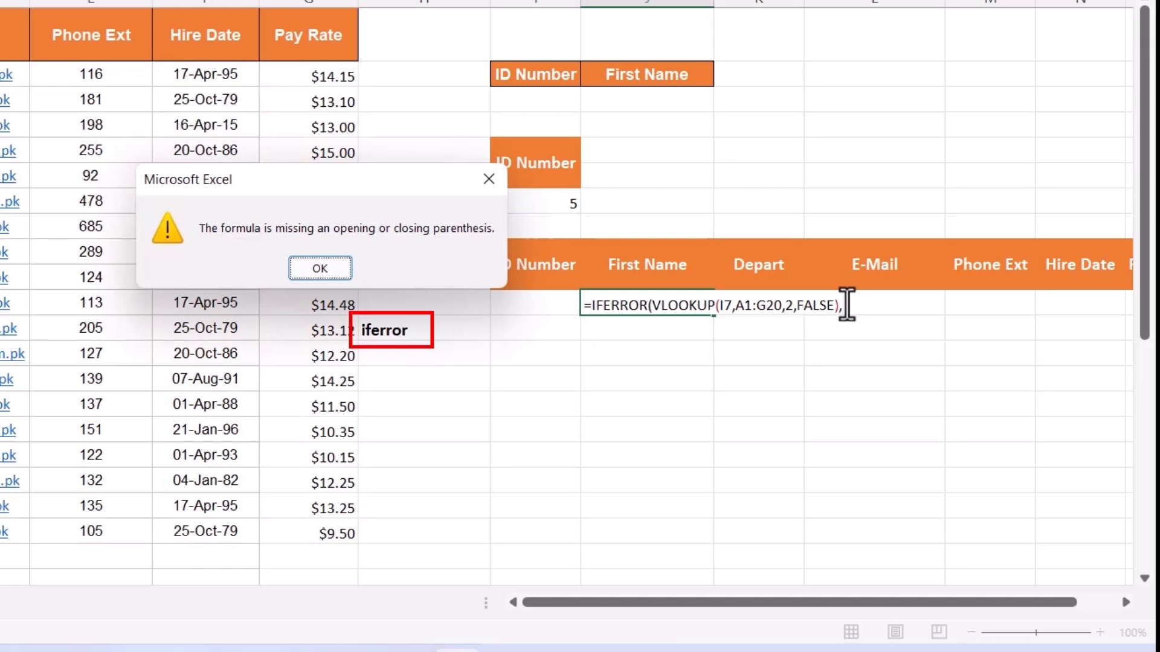
key(Return)
click(847, 304)
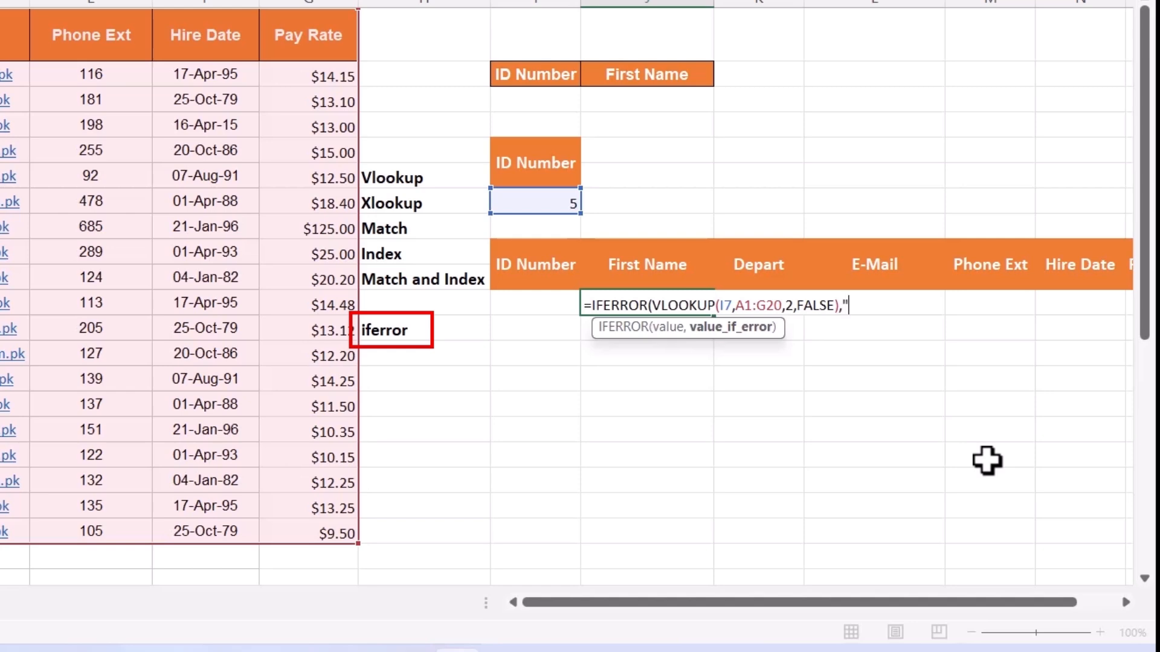
text(Data Not Found)
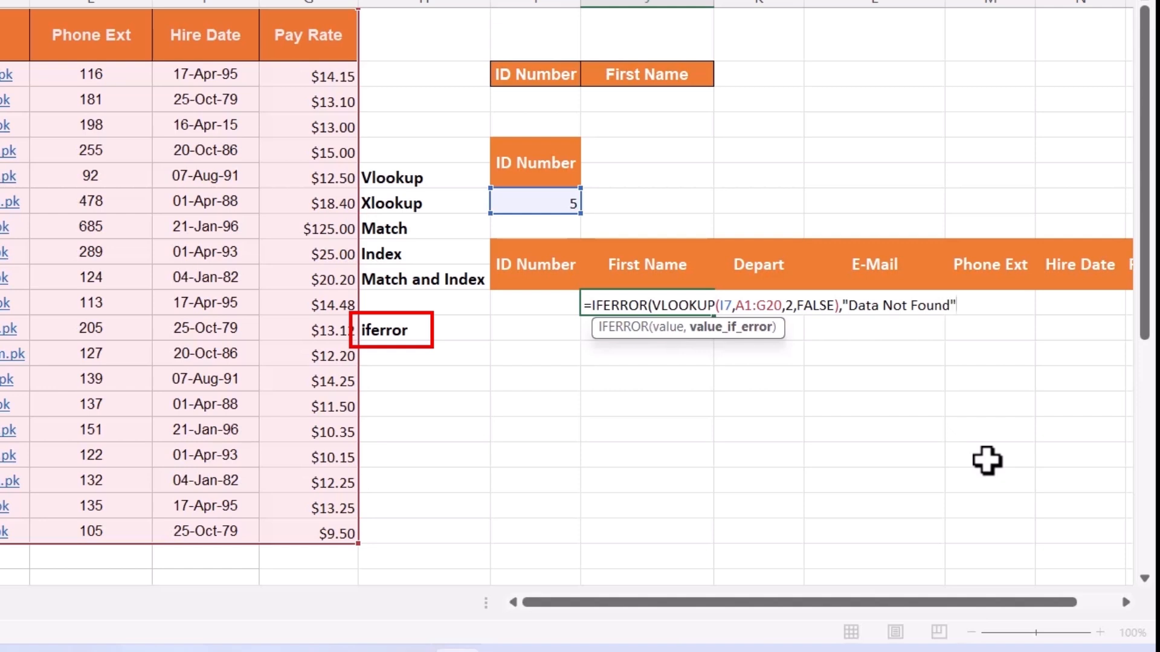
key(BackSpace)
text())
key(Return)
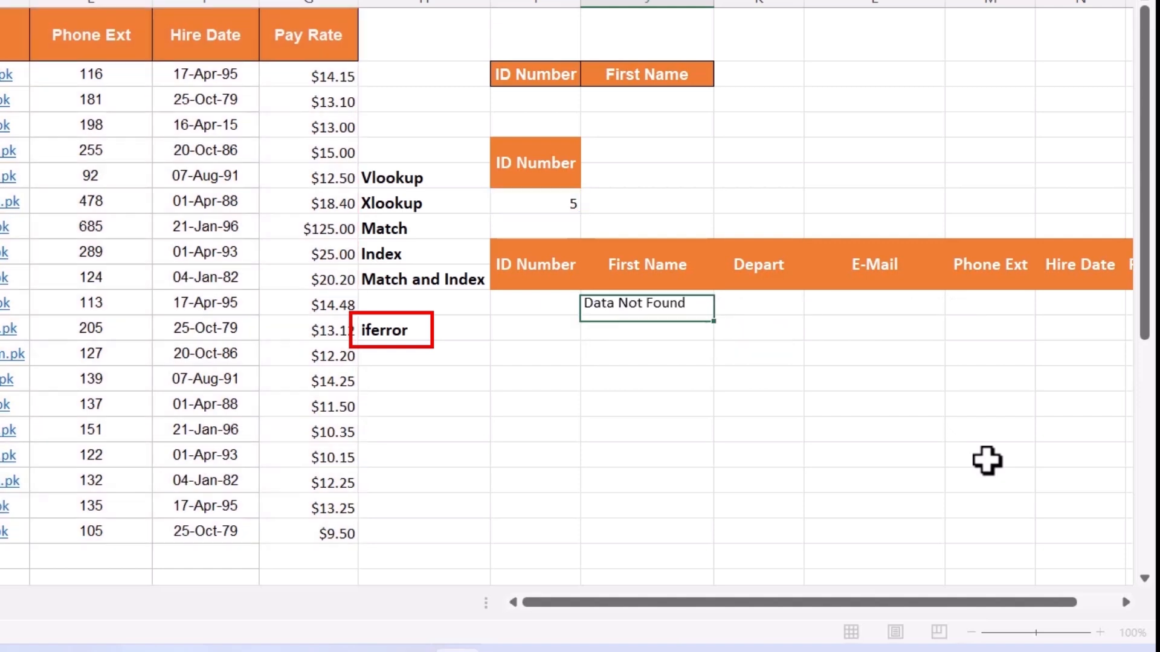
Step: Replace the ID number in I7 with the first employee's and check the IFERROR lookup in J11
click(546, 202)
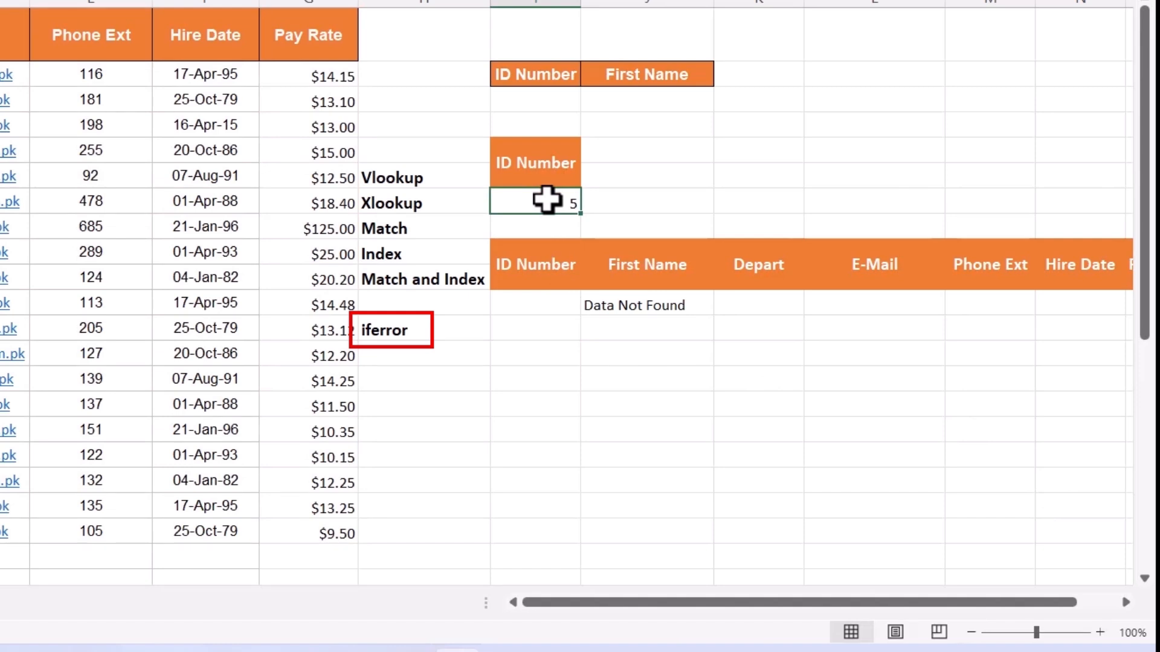
text(14)
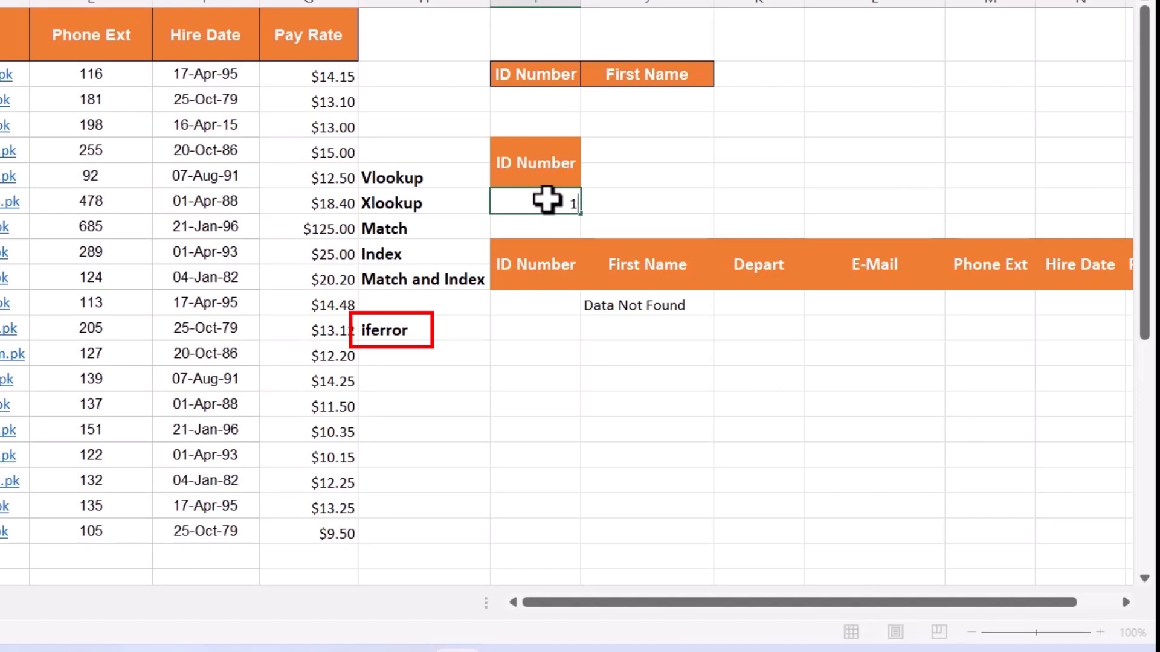
key(BackSpace)
text(792)
key(Return)
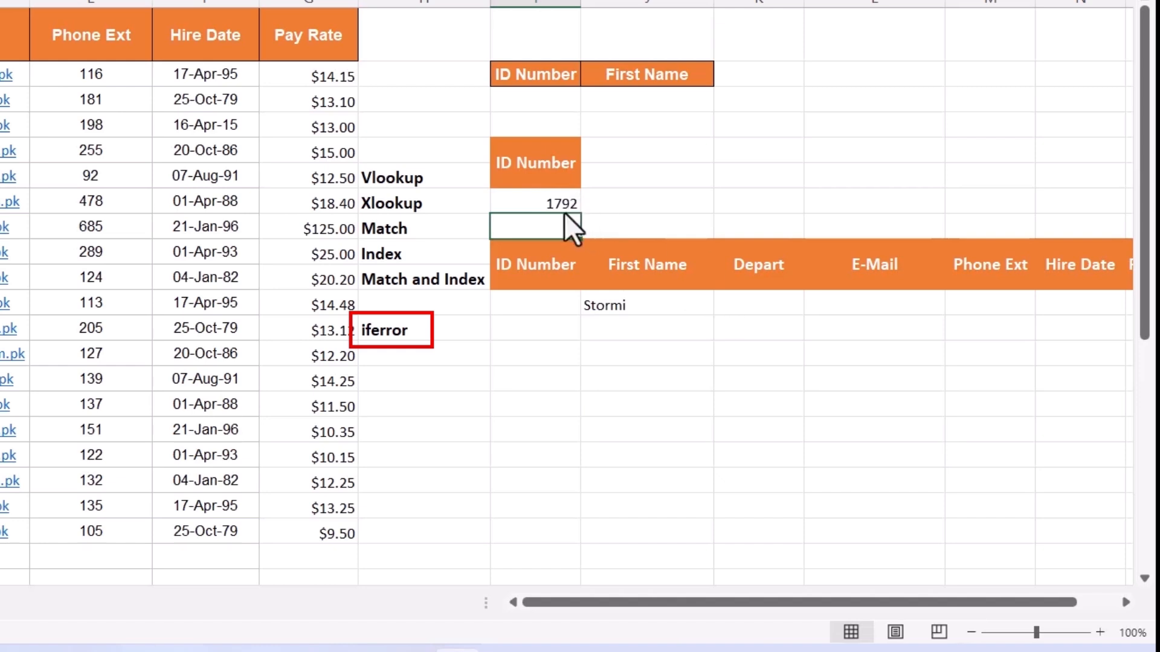
click(555, 199)
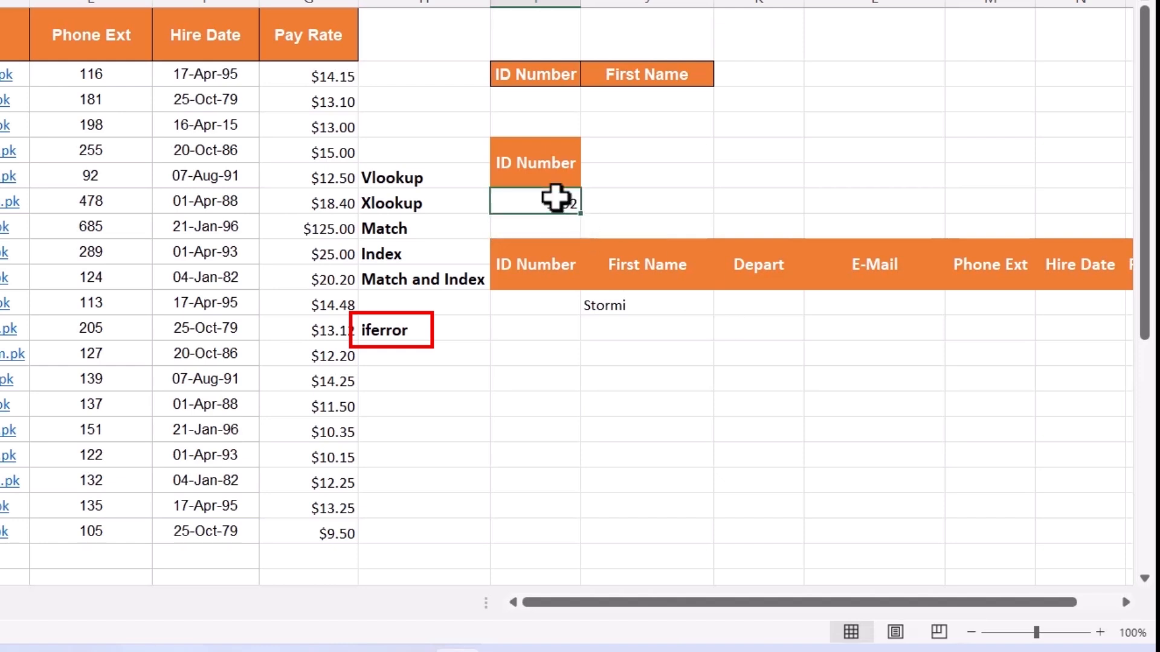
click(622, 309)
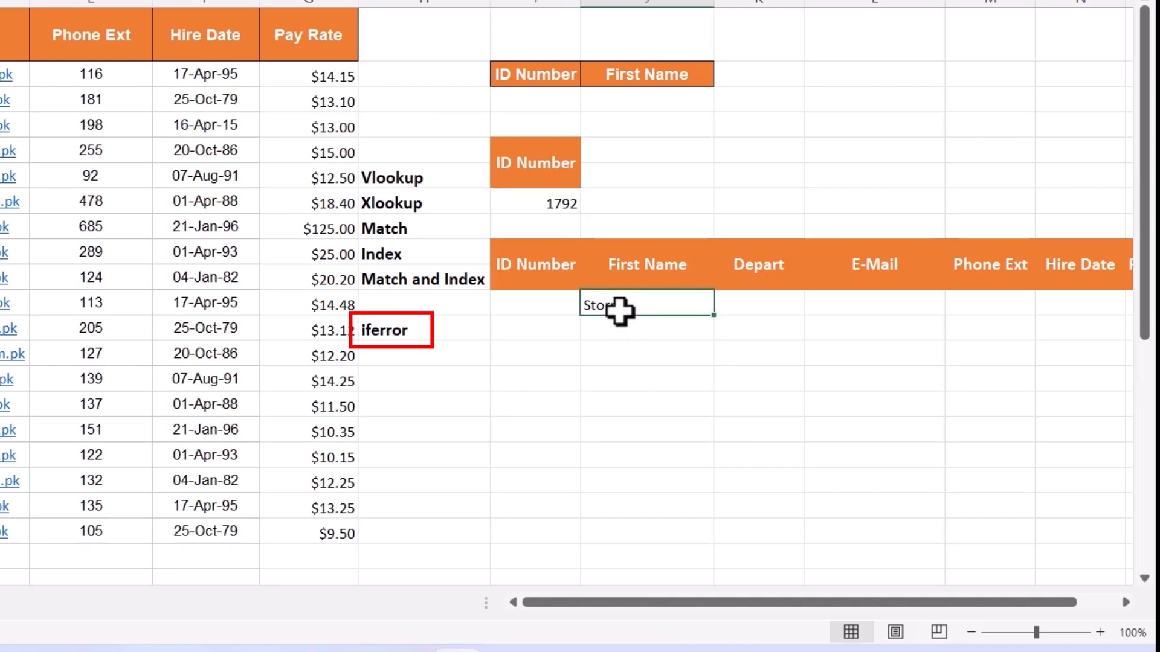
Step: Copy the IFERROR lookup formula from J11 down into J12
click(737, 308)
click(673, 305)
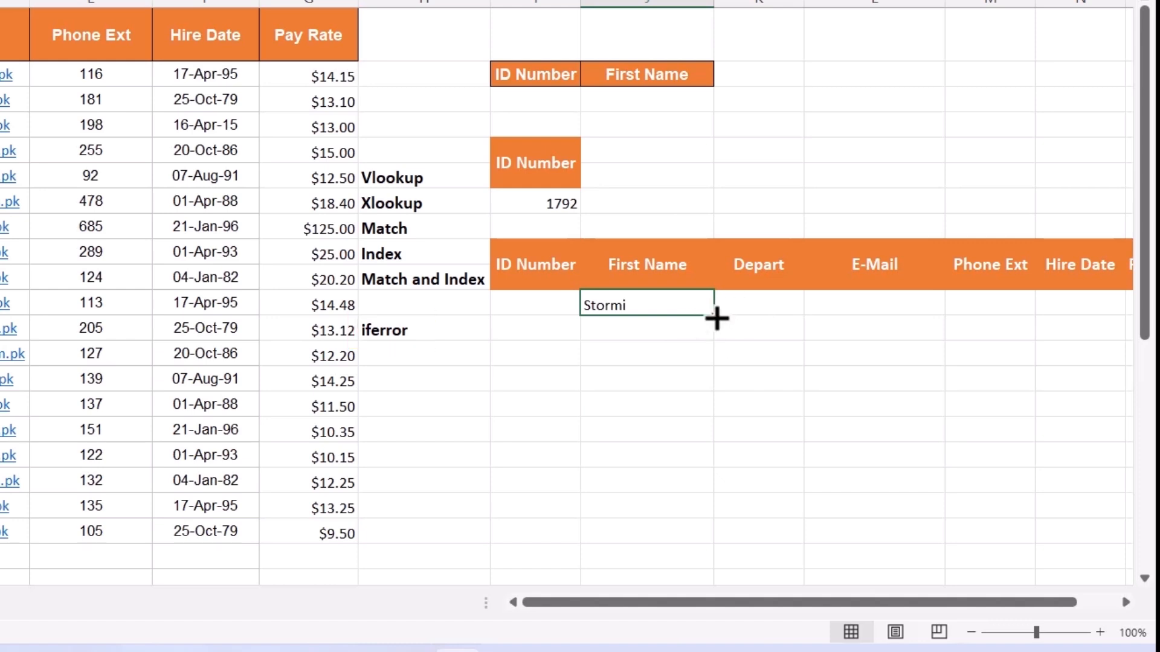
drag(717, 319, 717, 334)
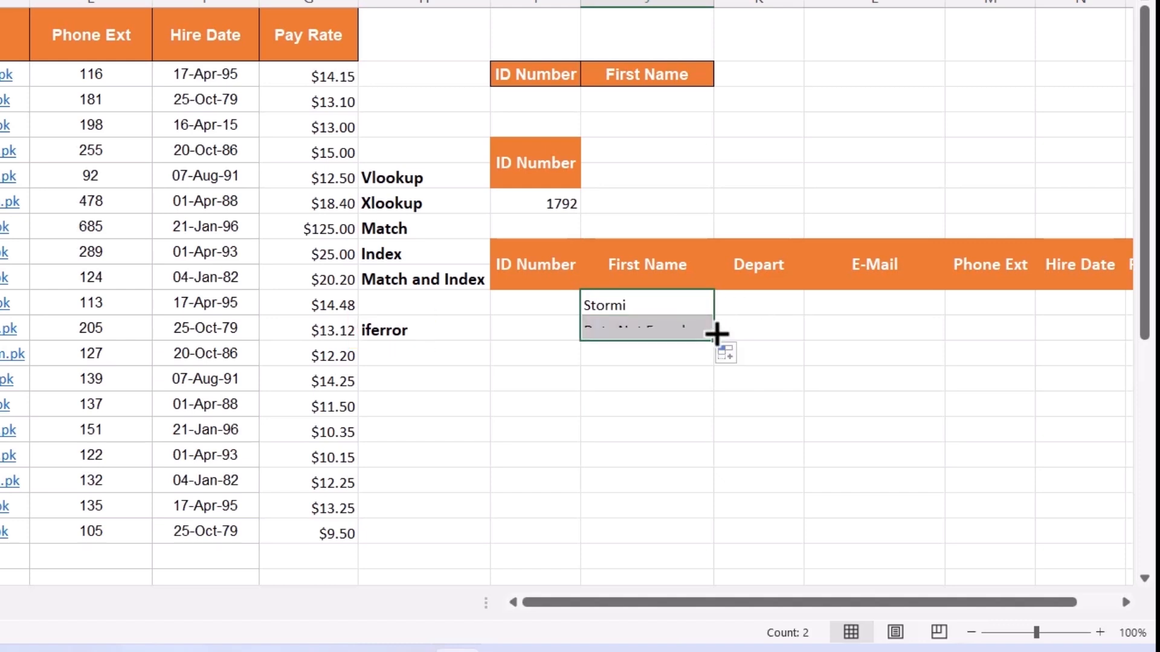
click(644, 328)
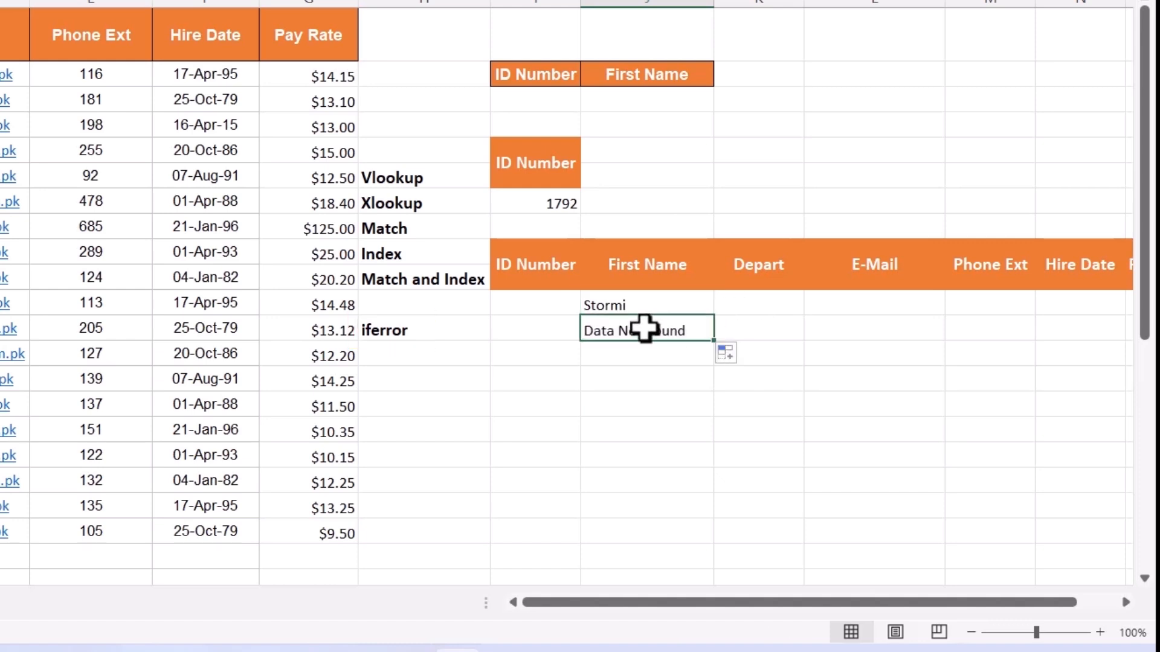
click(559, 204)
key(Delete)
key(ctrl+z)
Step: Compare the cell references in the J11 formula with those in the copy in J12
click(634, 304)
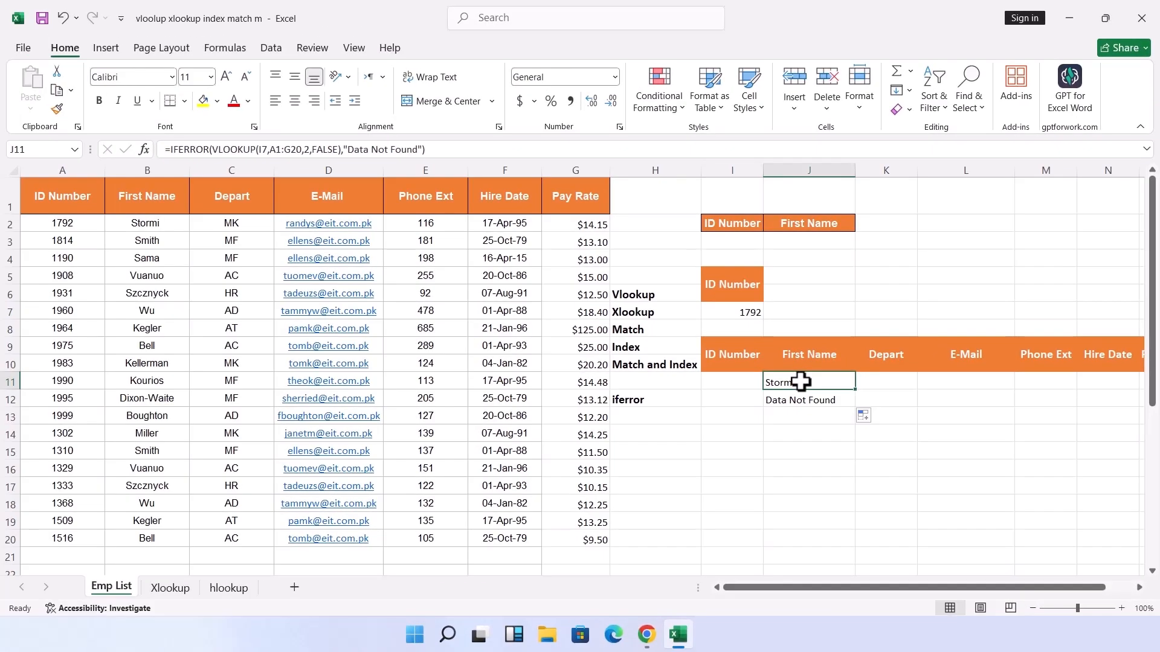
double_click(774, 368)
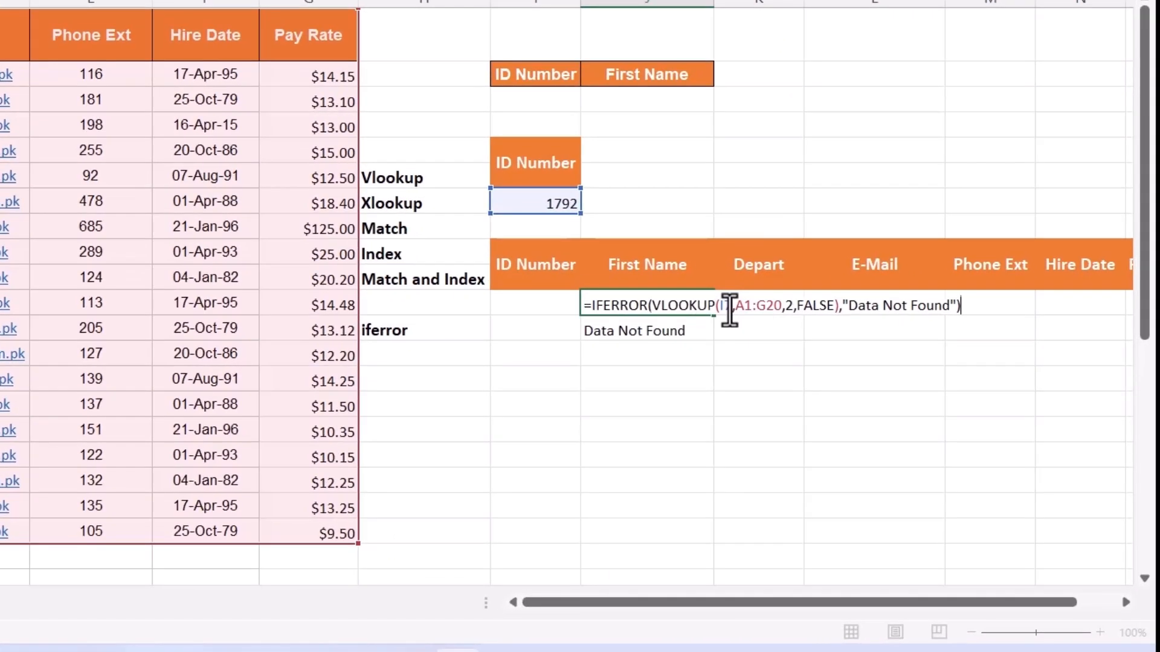
key(Return)
key(F2)
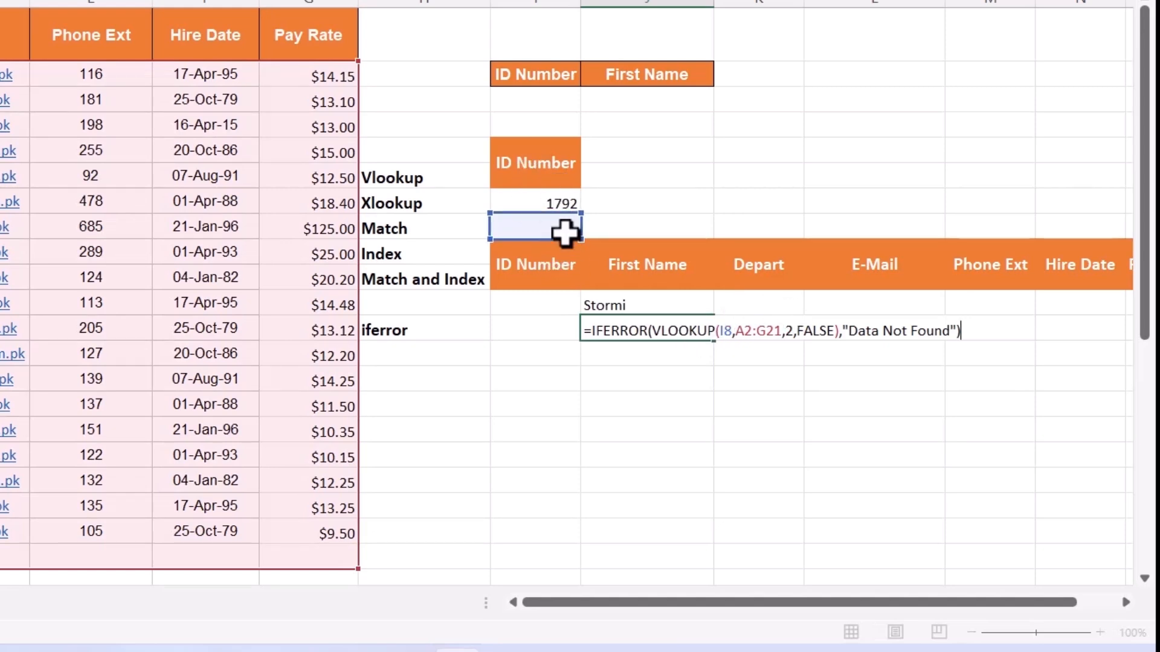
click(623, 304)
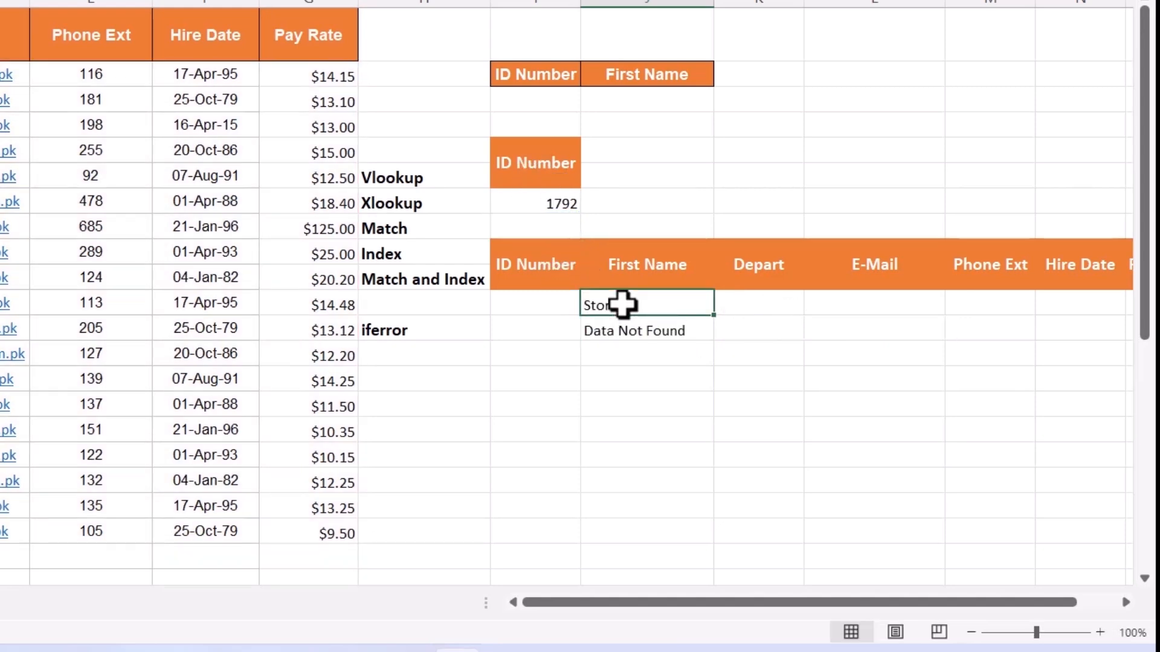
Step: Clear the copied formula from J12 and select the lookup cell J11
click(615, 331)
key(Delete)
click(608, 308)
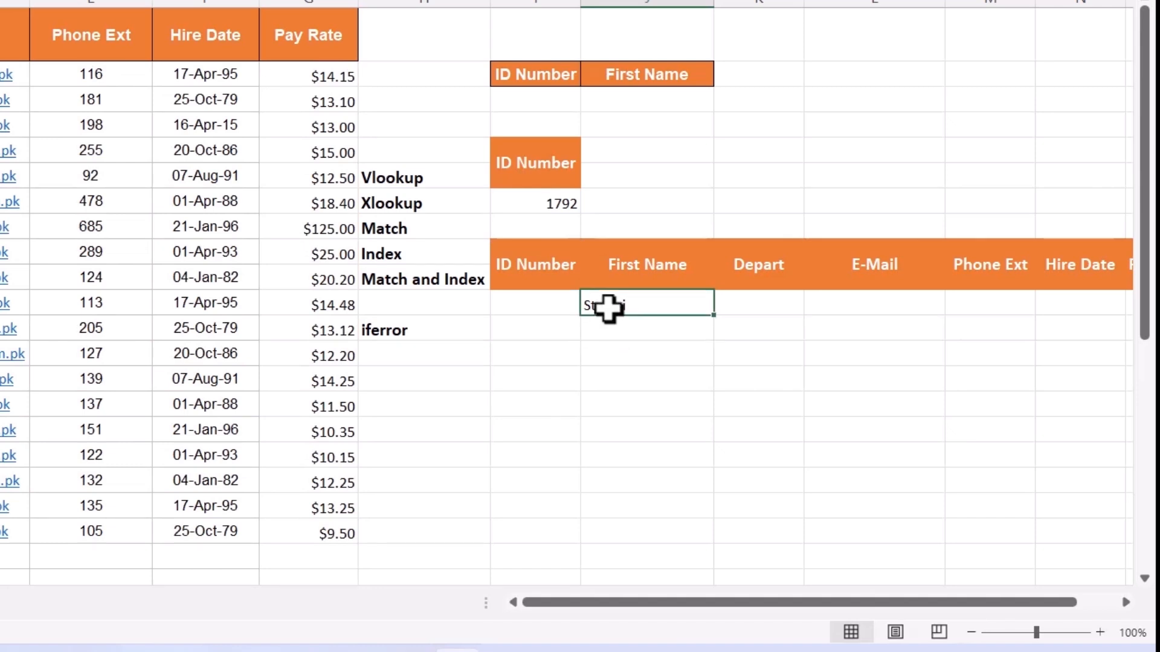
Step: Make the lookup value reference absolute as $I$7 in the J11 formula
double_click(607, 308)
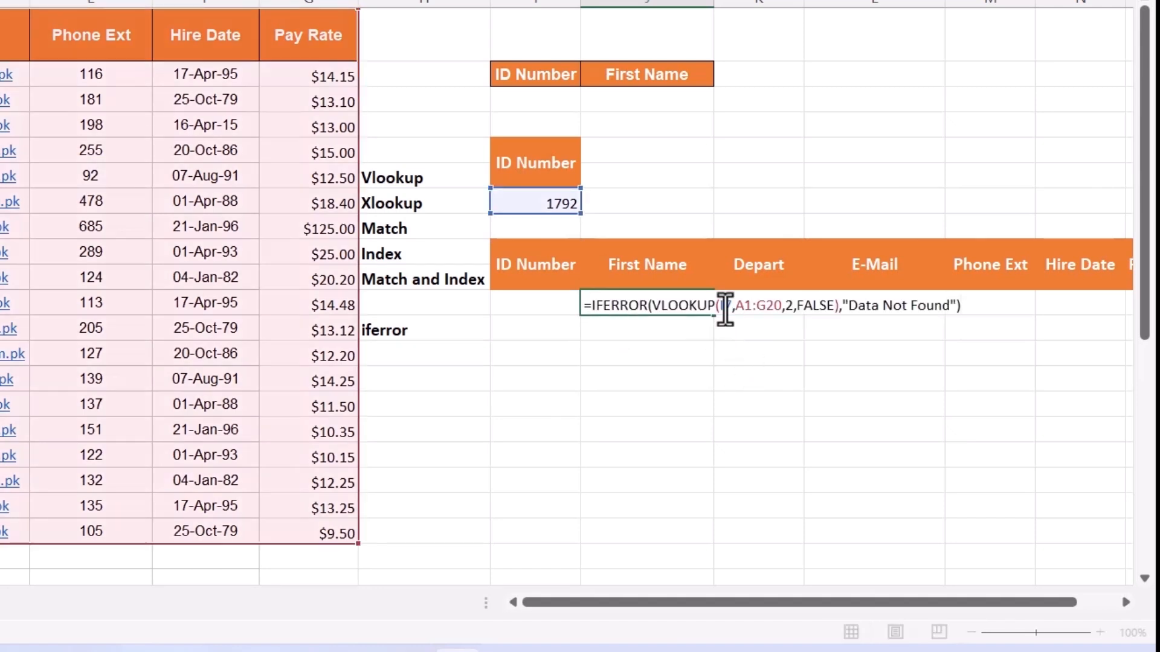
click(725, 305)
key(F4)
key(Return)
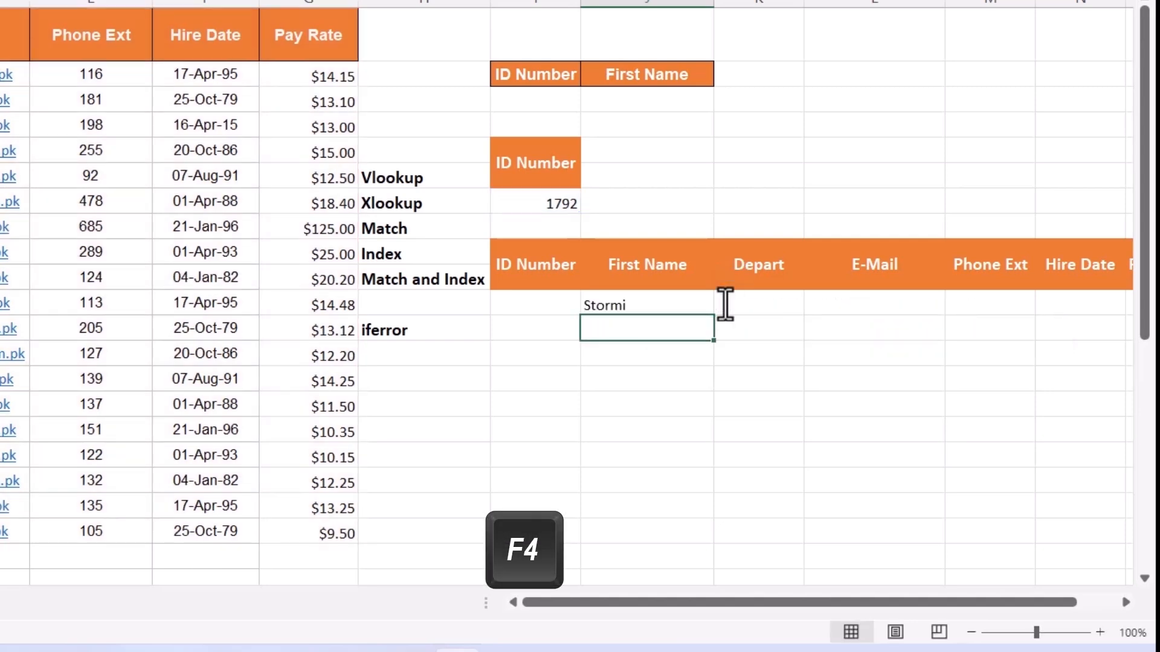
Step: Fill the IFERROR lookup formula from J11 down through J17
click(675, 304)
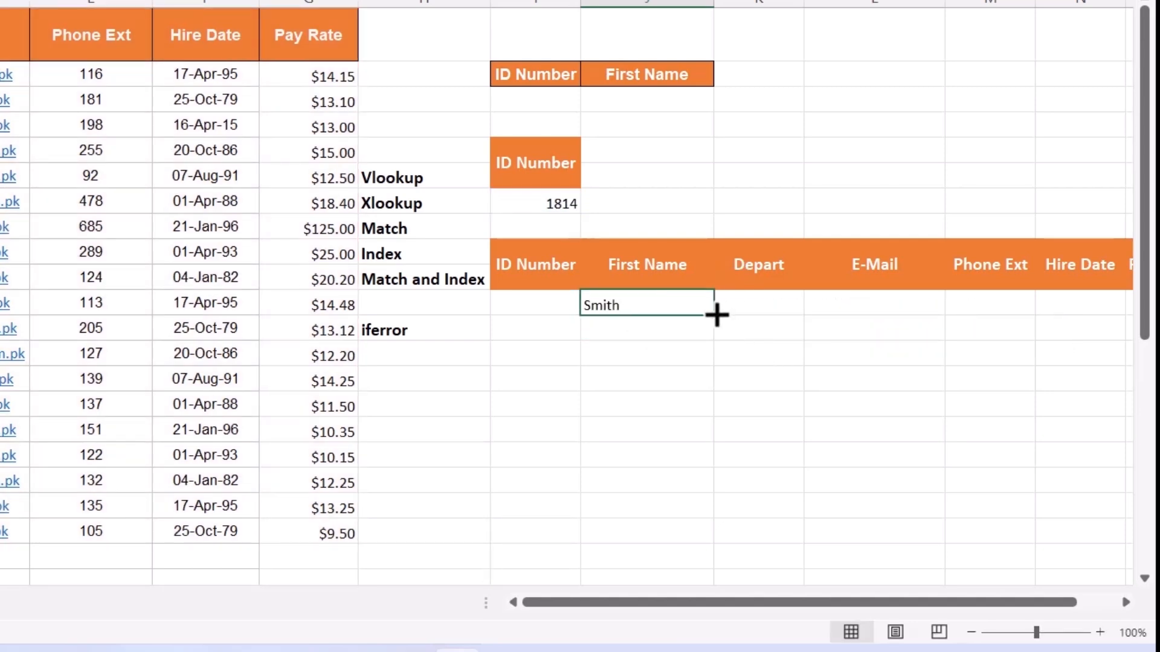
drag(716, 319, 719, 477)
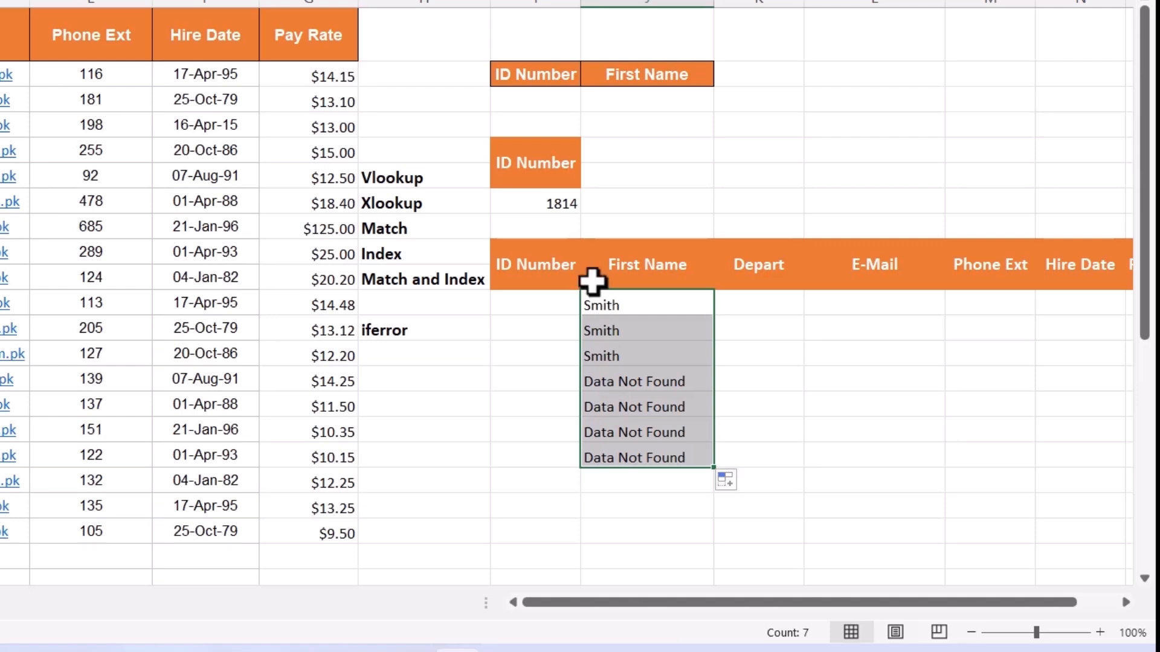
click(610, 303)
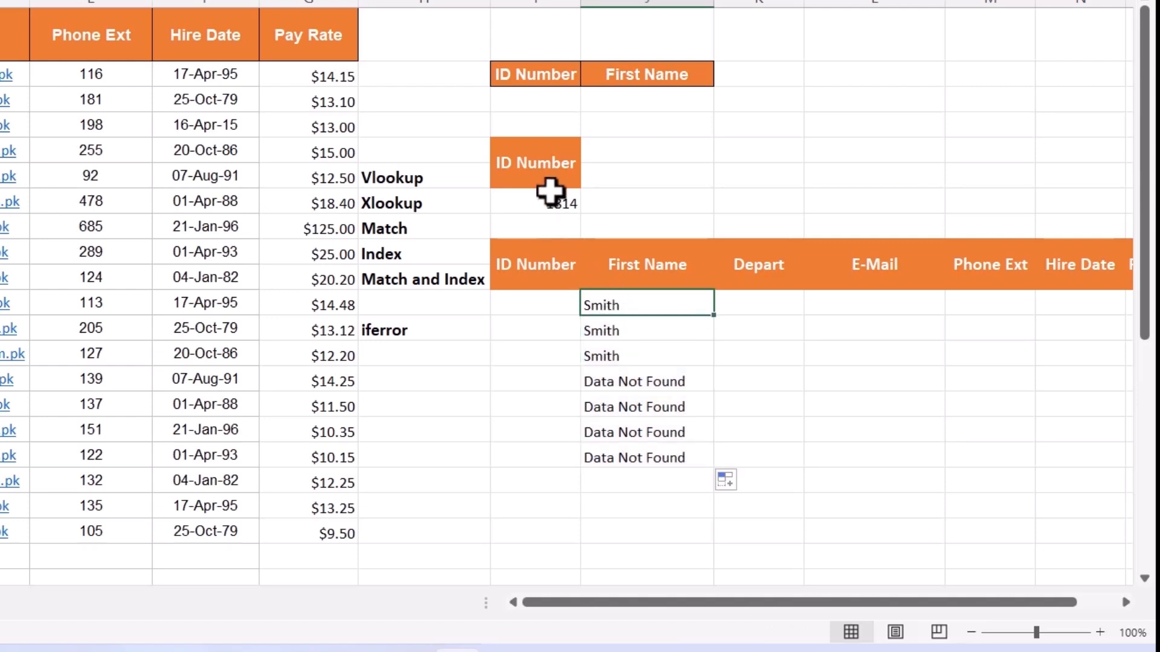
Step: Examine the lookup value and table range references in the copied formulas in J12 and J13
click(608, 330)
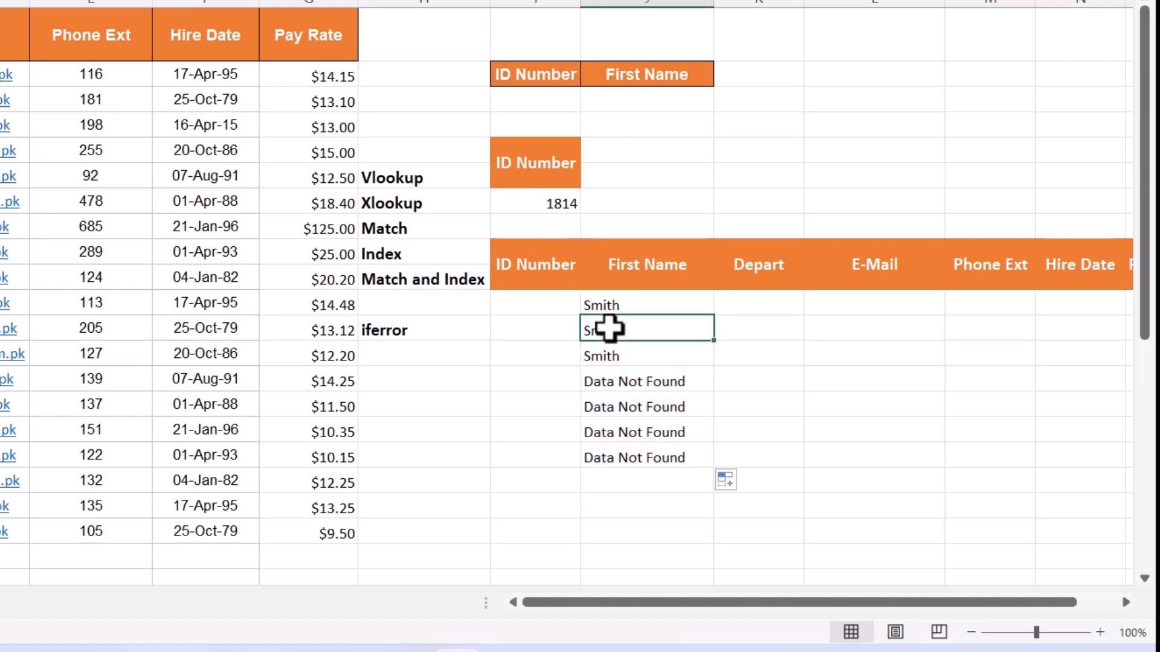
double_click(609, 330)
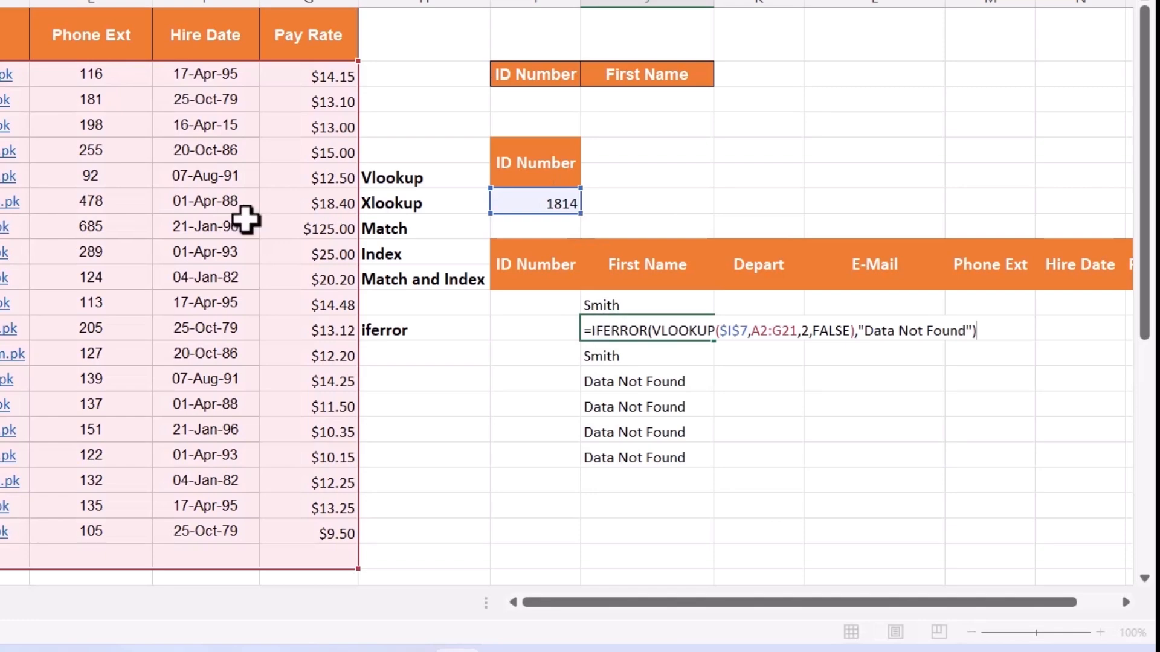
key(Return)
key(F2)
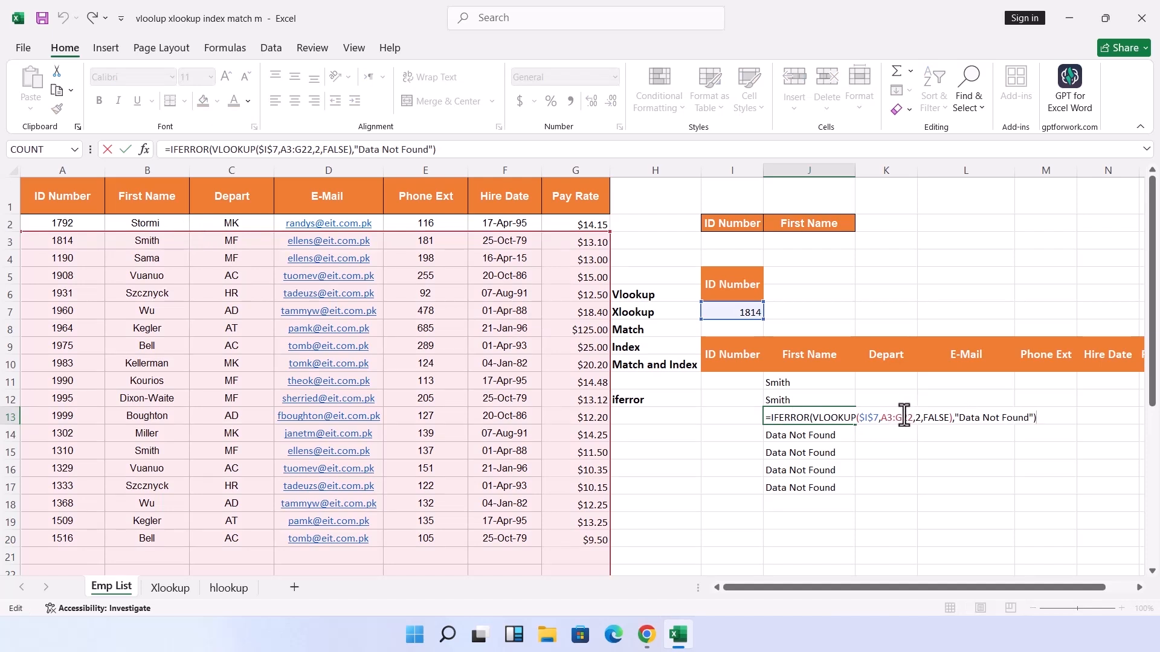
key(Escape)
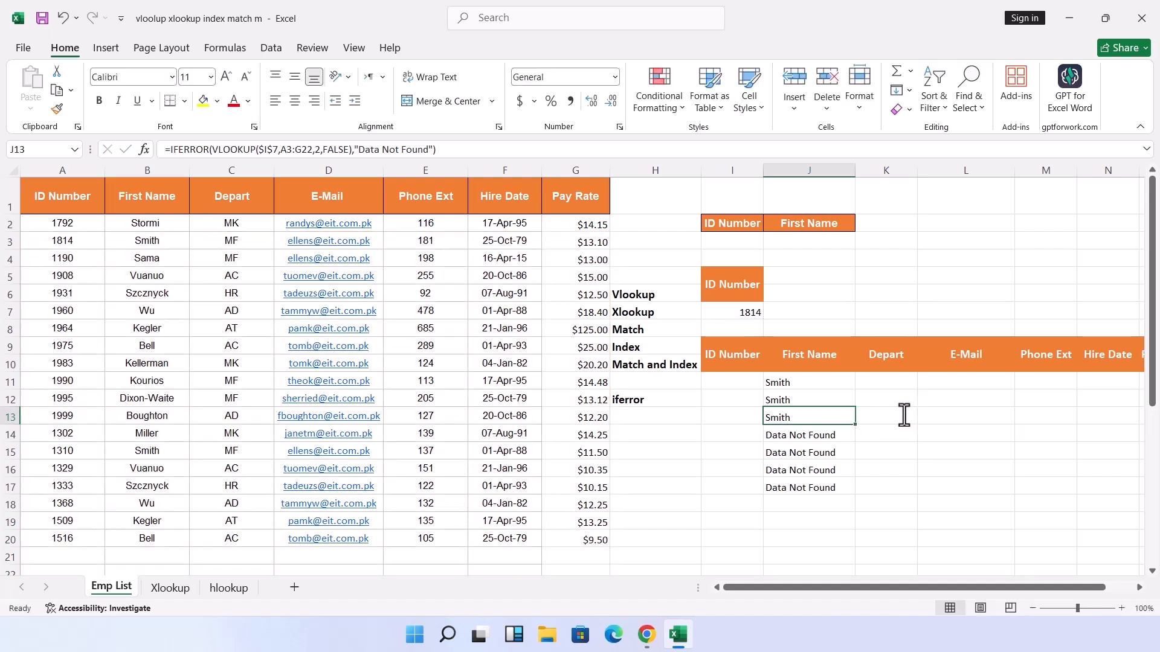
Step: Enter the ID number from I7 in cell I11 under the ID Number header
click(801, 385)
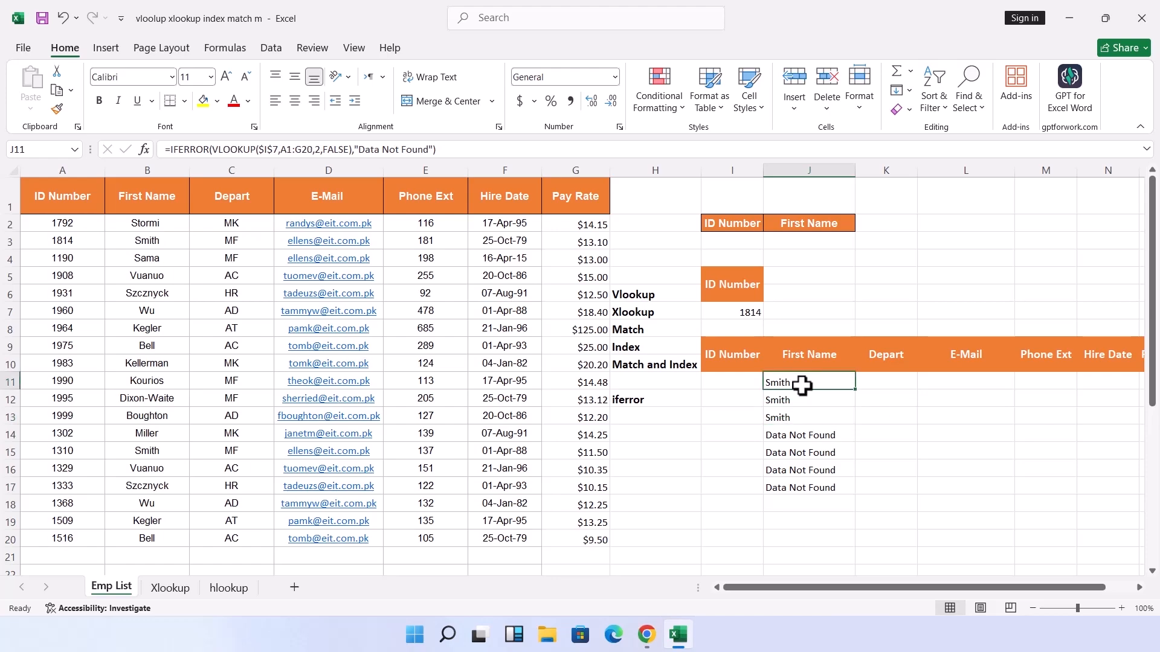
click(720, 379)
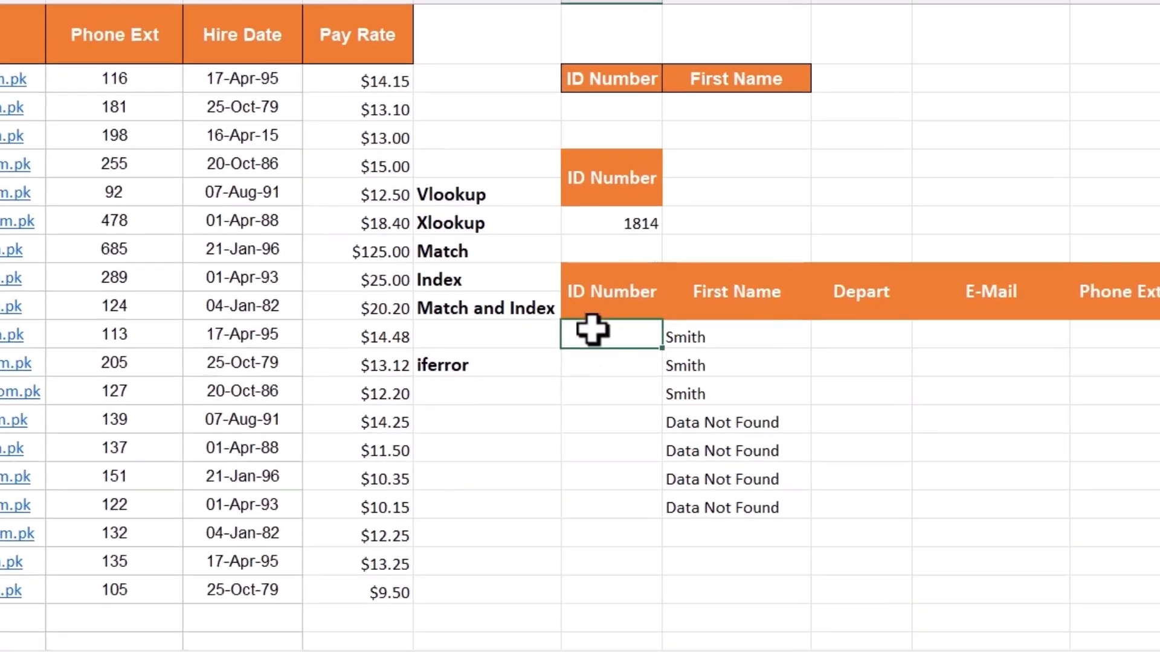
text(1814)
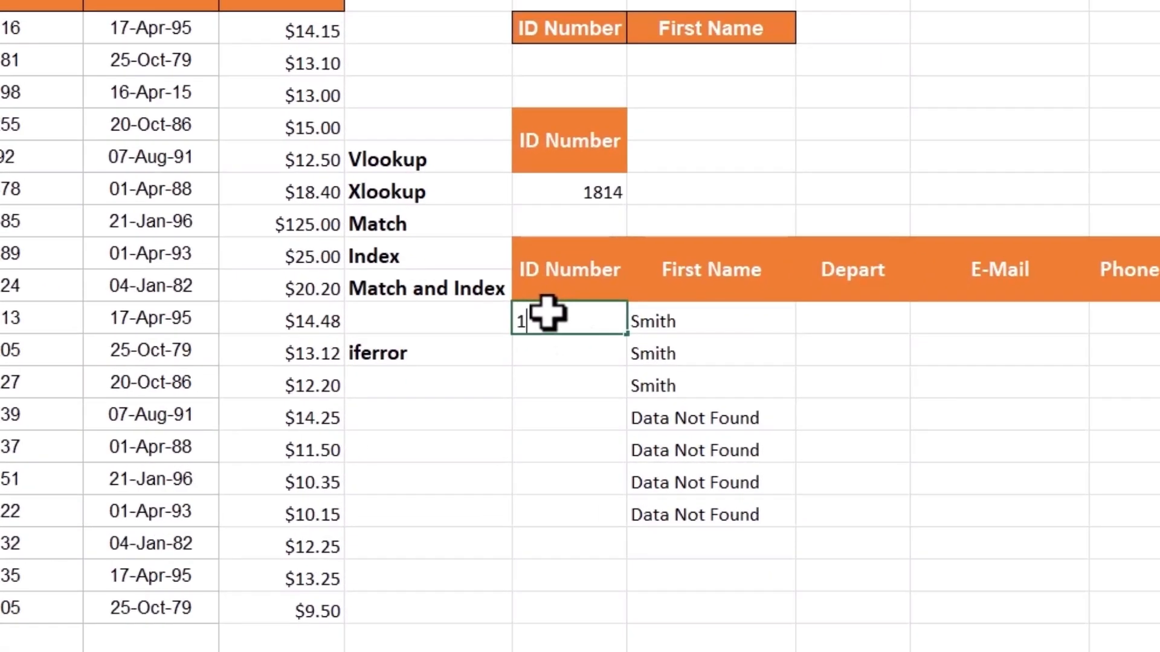
key(Return)
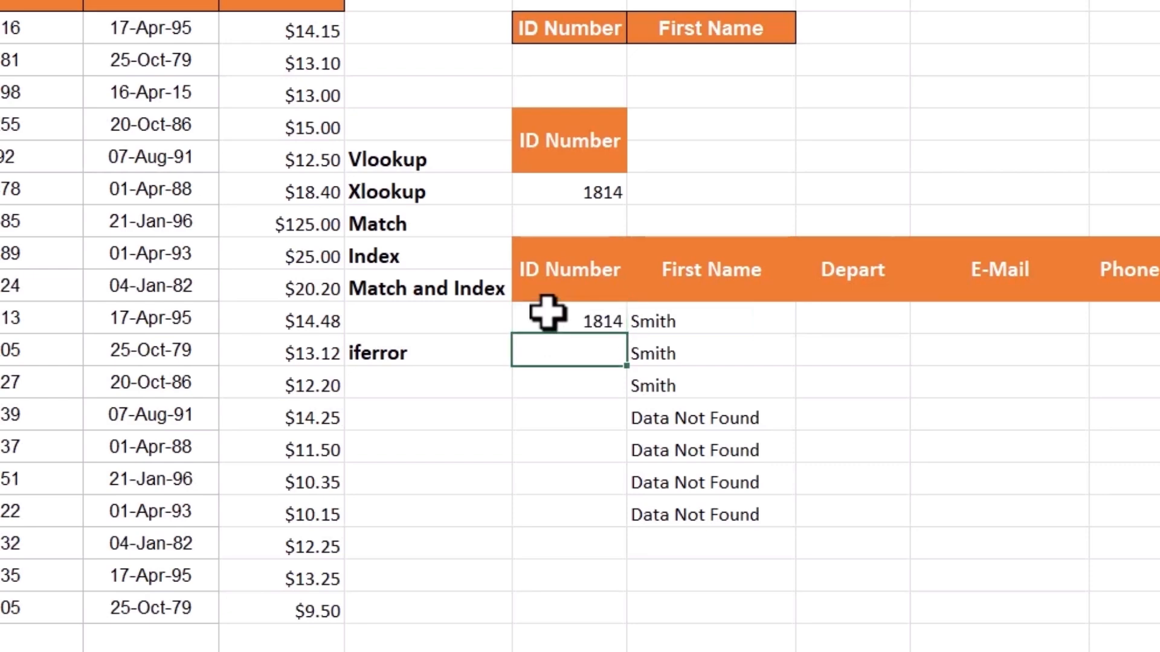
click(653, 318)
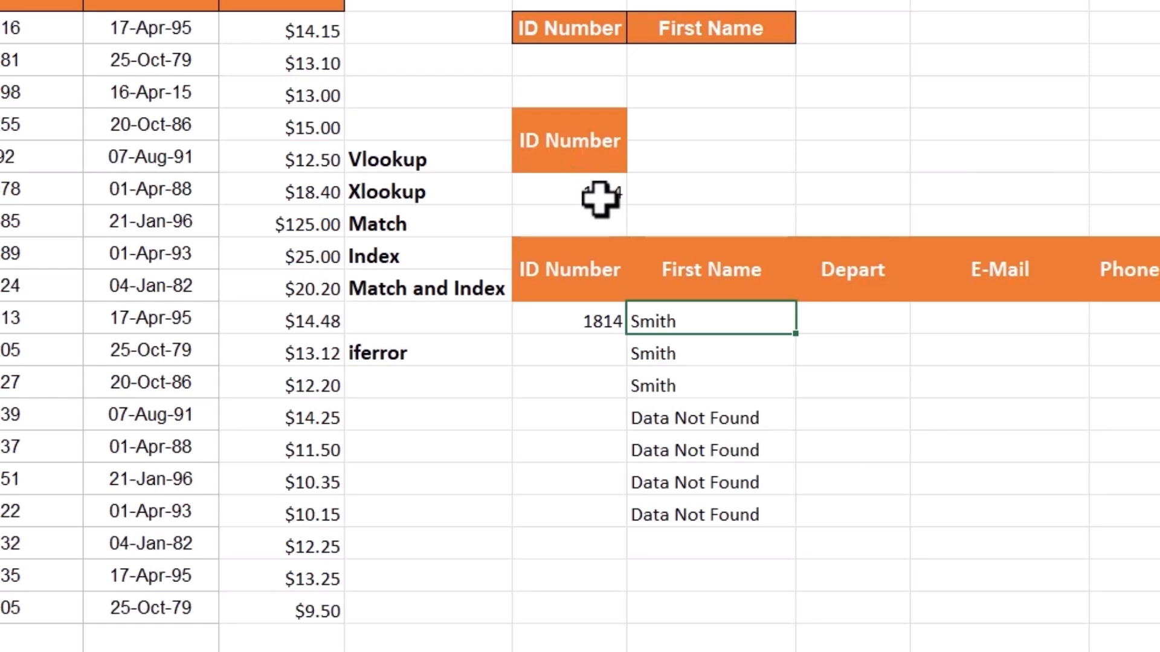
click(570, 329)
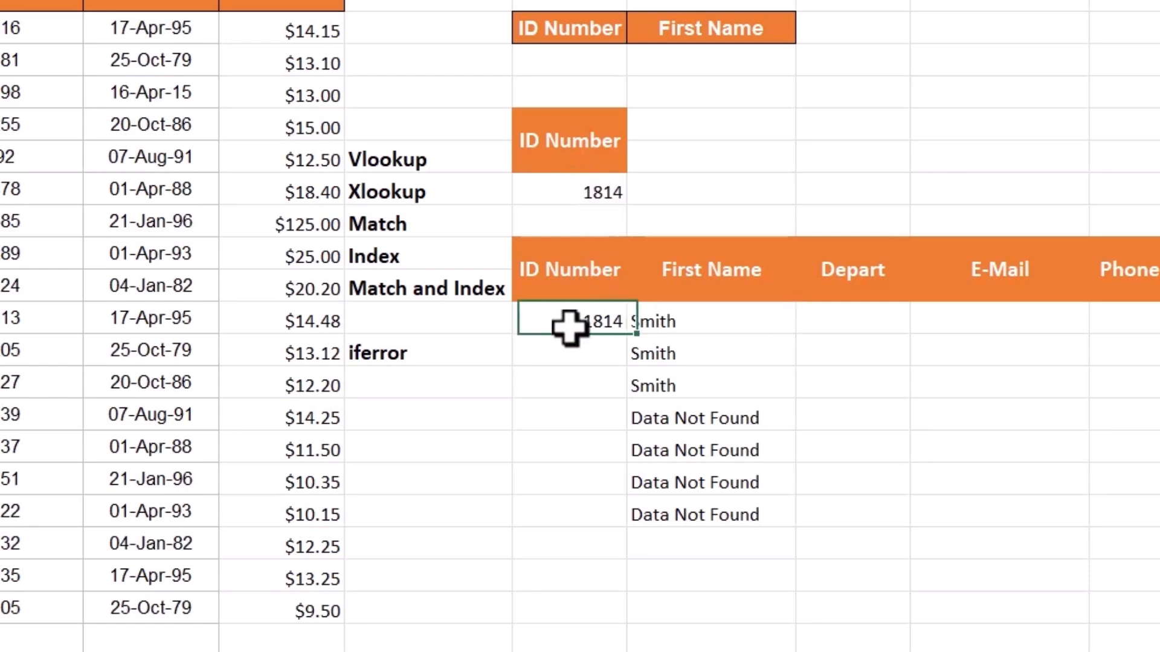
Step: Clear the ID number from cell I11 and check the lookup formulas in J11 and K11
key(Delete)
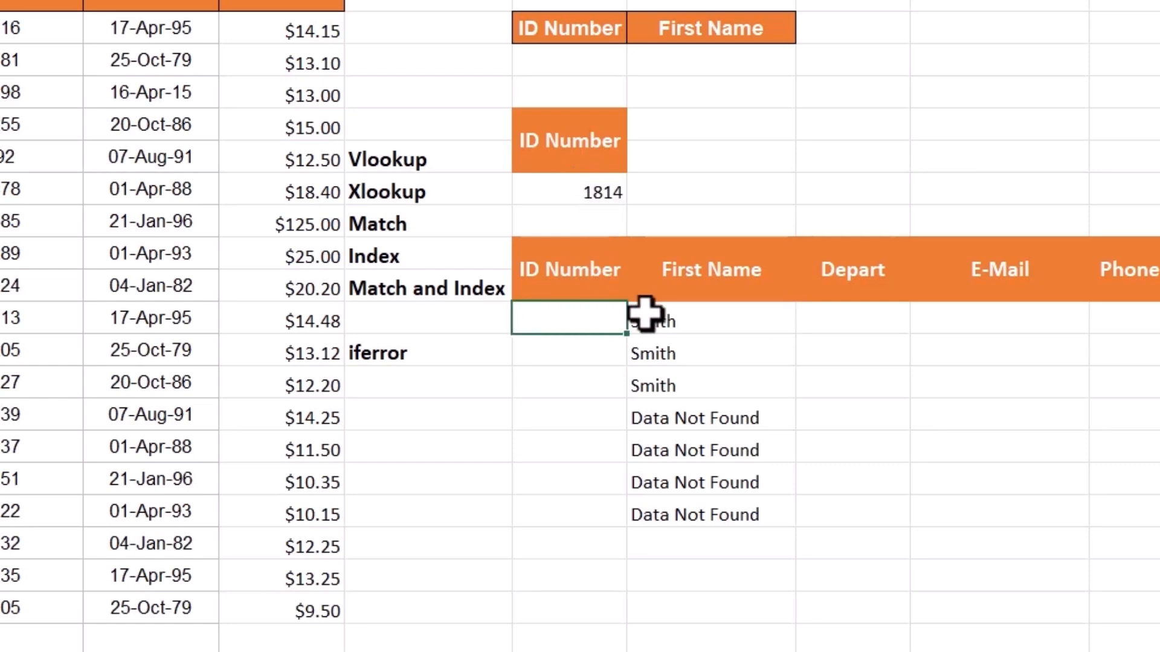
click(664, 318)
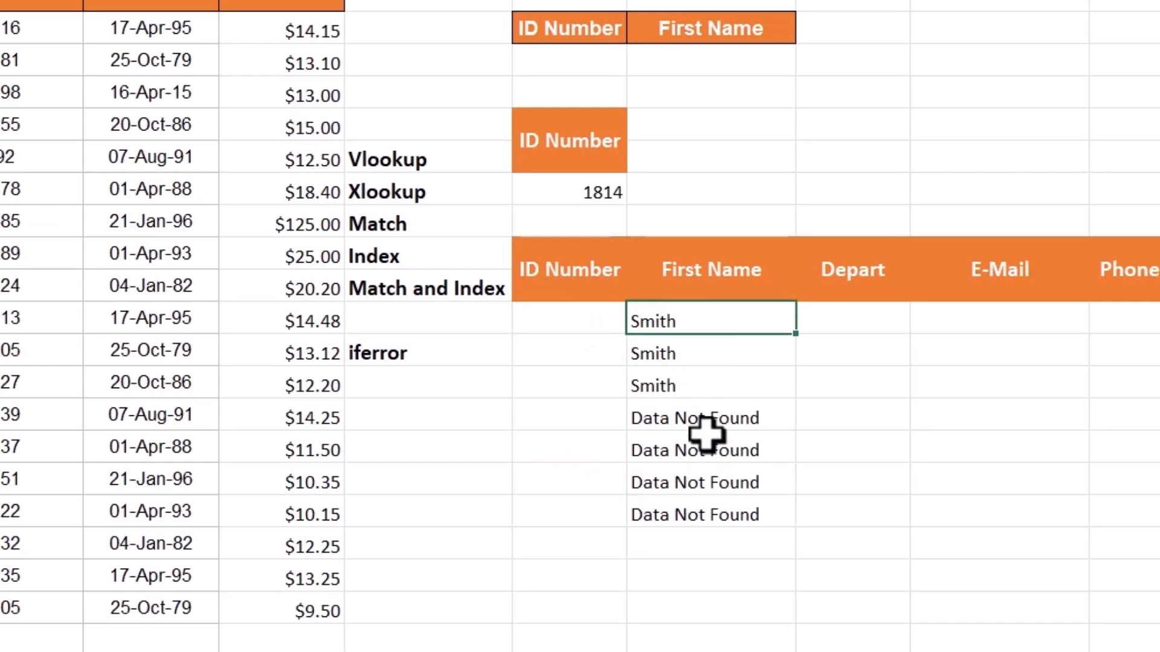
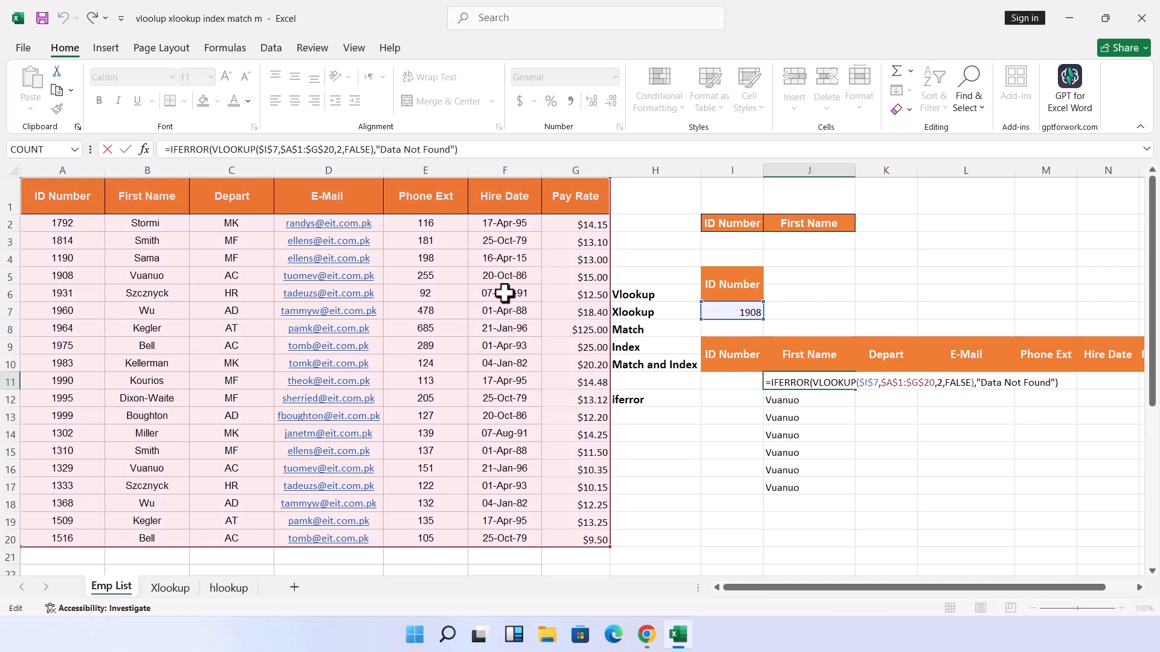
key(Return)
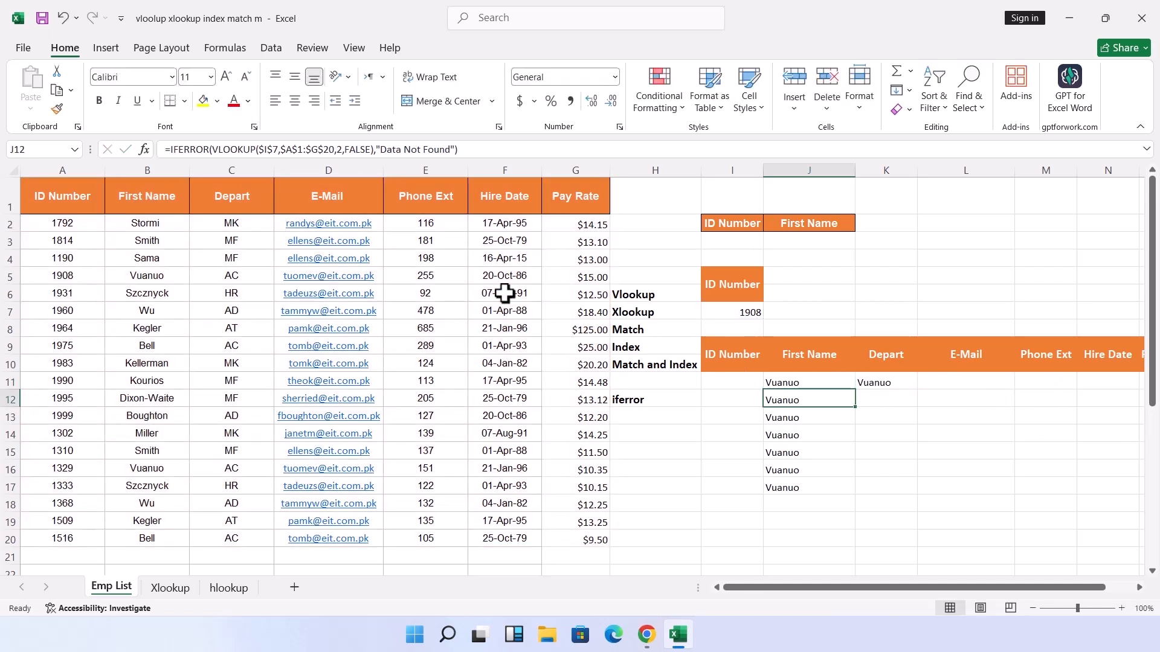
click(879, 387)
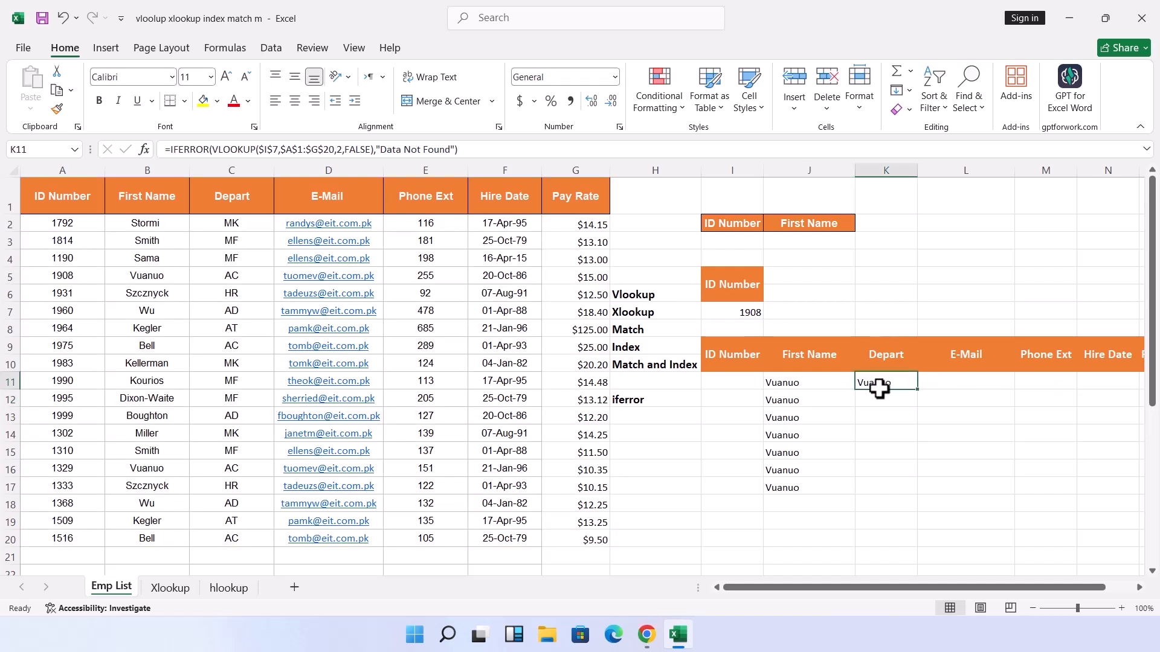
Step: Cut the ID Number column and insert it before the Phone Ext column
click(54, 172)
right_click(55, 172)
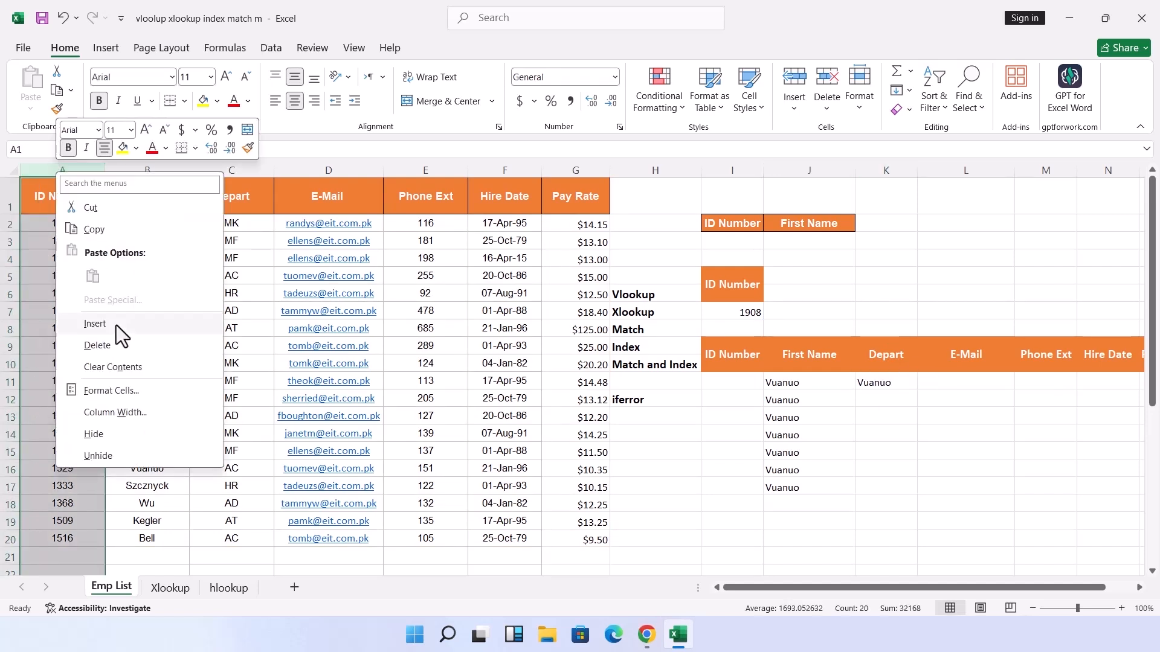
click(98, 215)
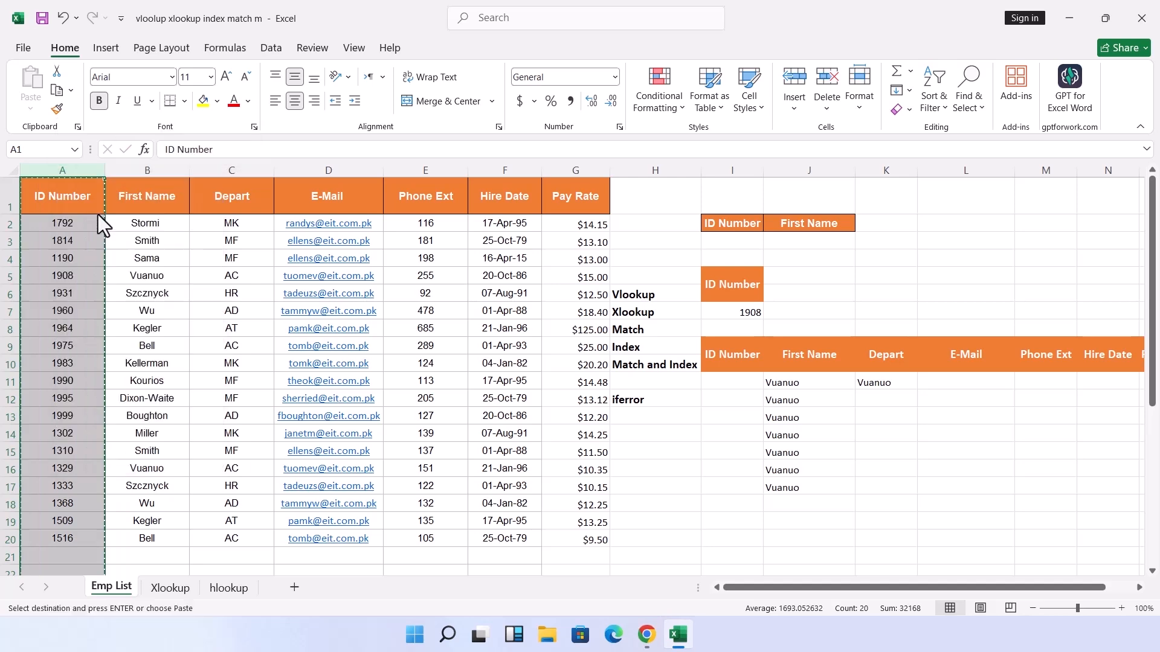
click(416, 165)
right_click(418, 166)
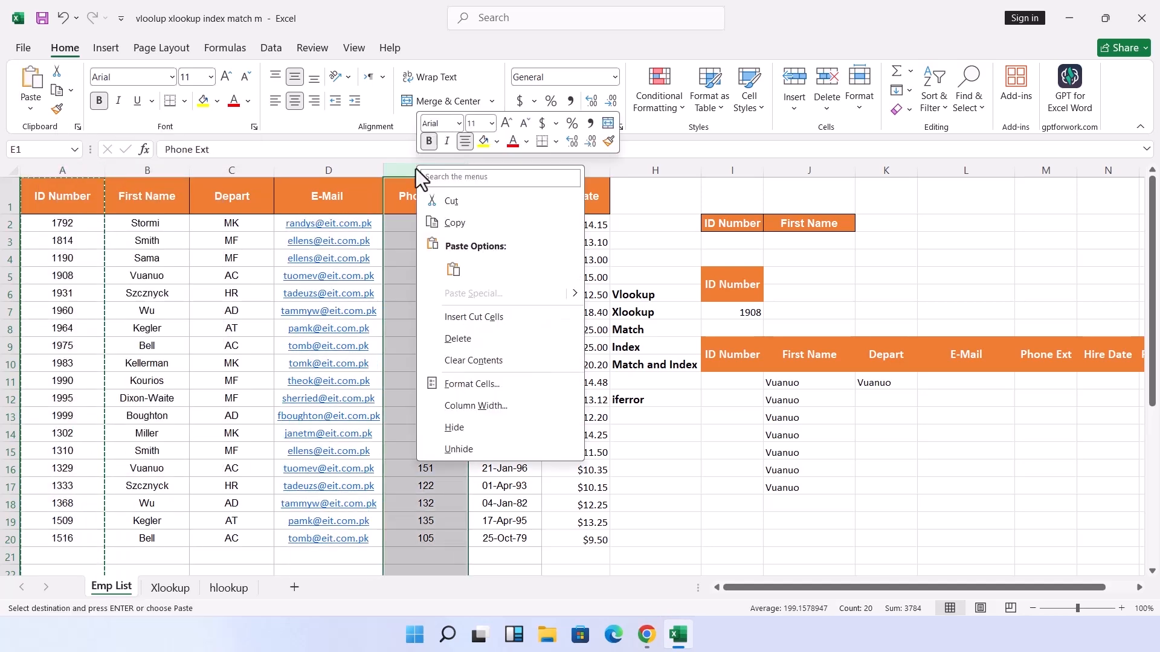
click(463, 317)
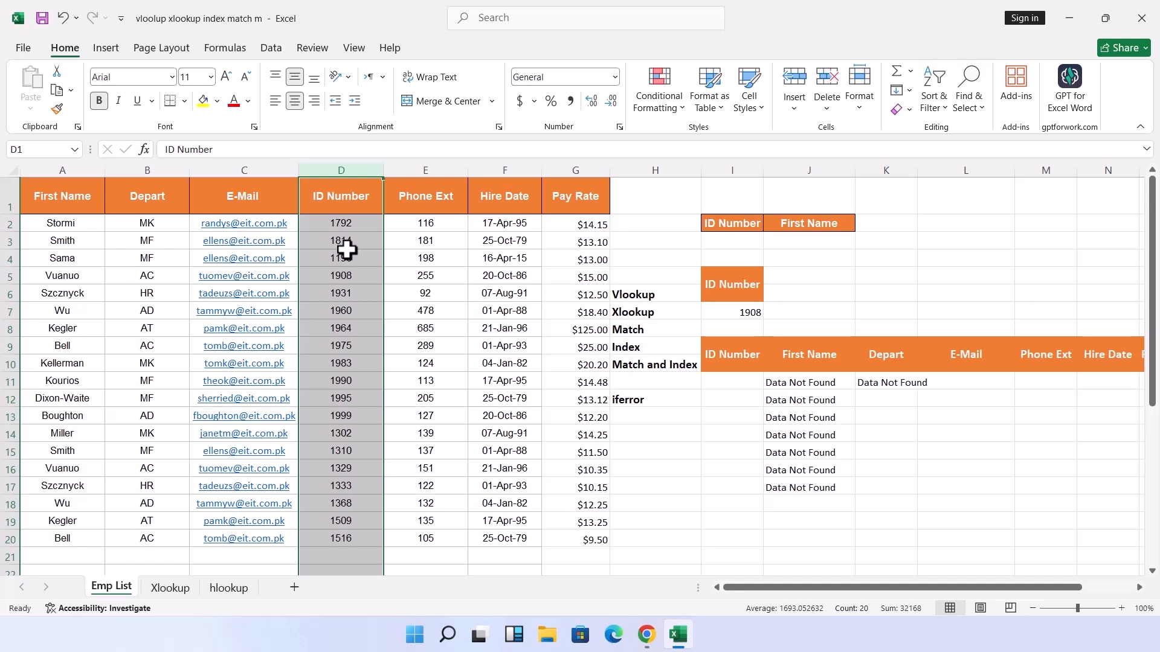
Step: Undo the move of the ID Number column and cancel the pending cut
key(ctrl+z)
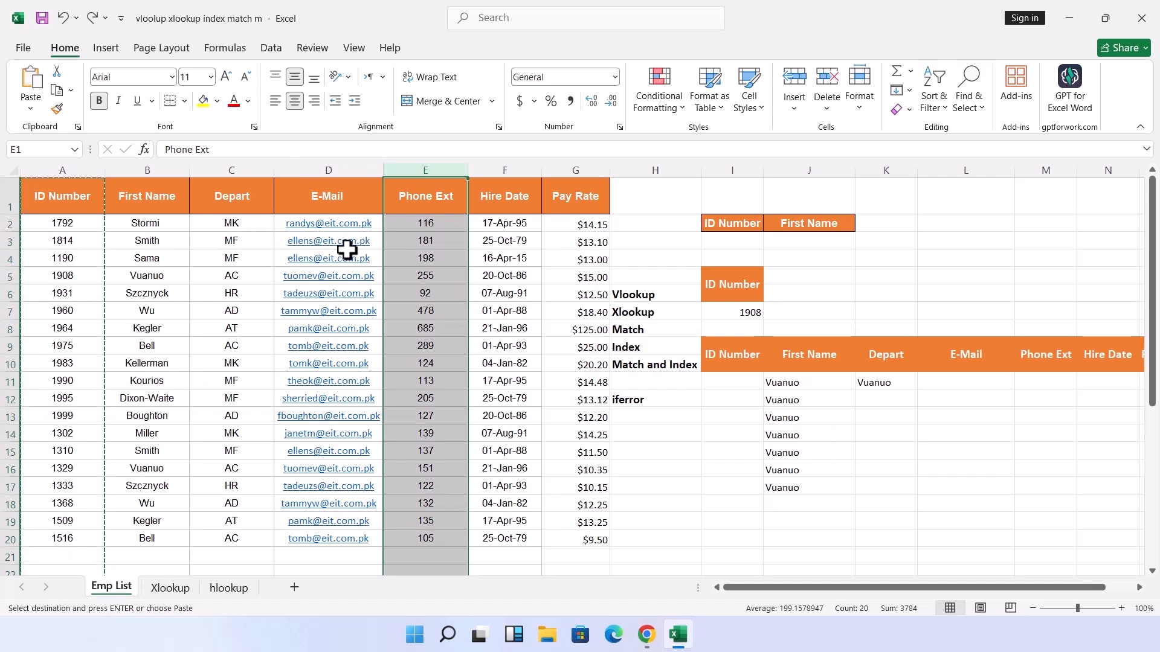
key(Escape)
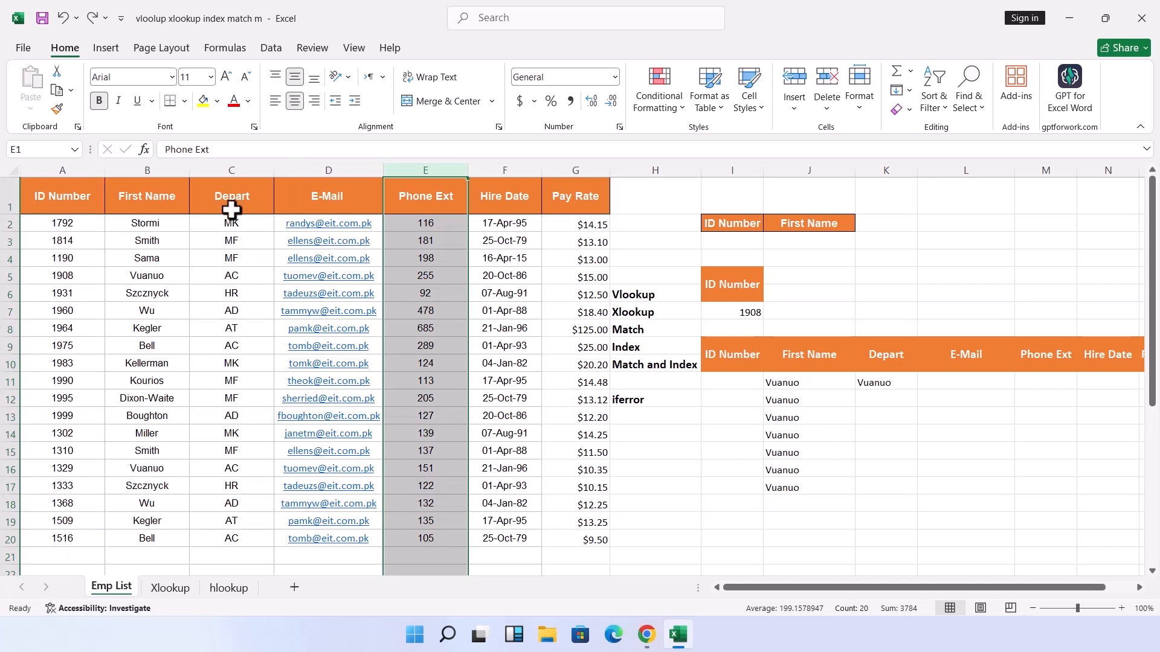
Step: Clear the copied lookup formulas from J12 through J17
click(776, 401)
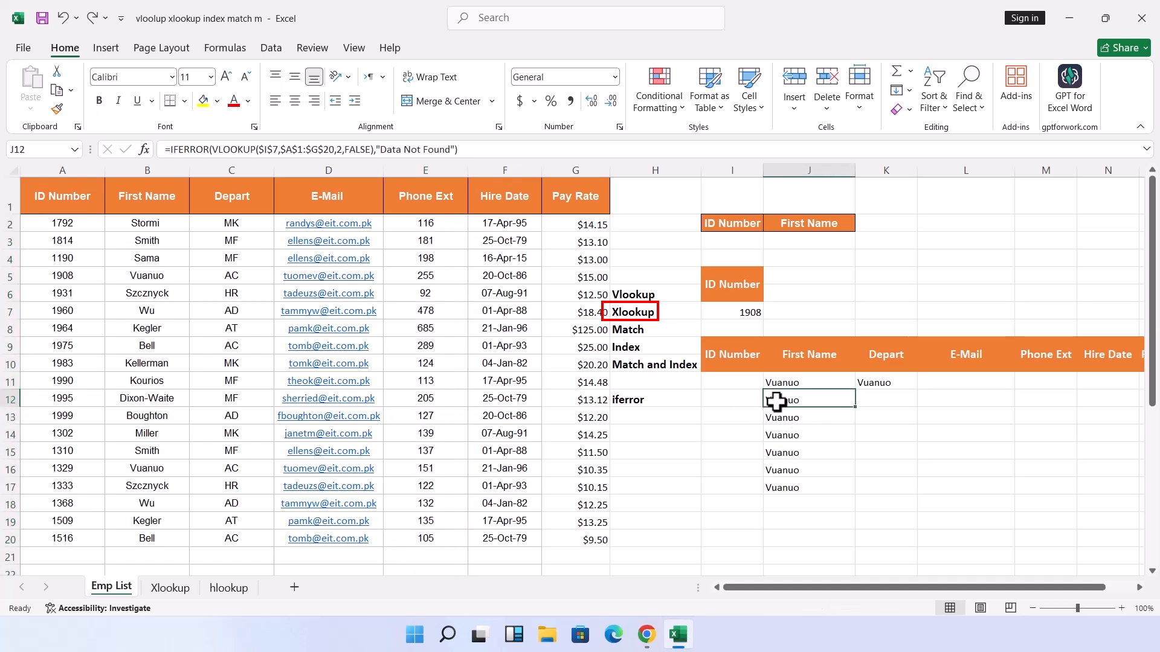
key(shift+Down)
key(shift+Down)
key(shift+Down)
key(shift+Down)
key(shift+Down)
key(Delete)
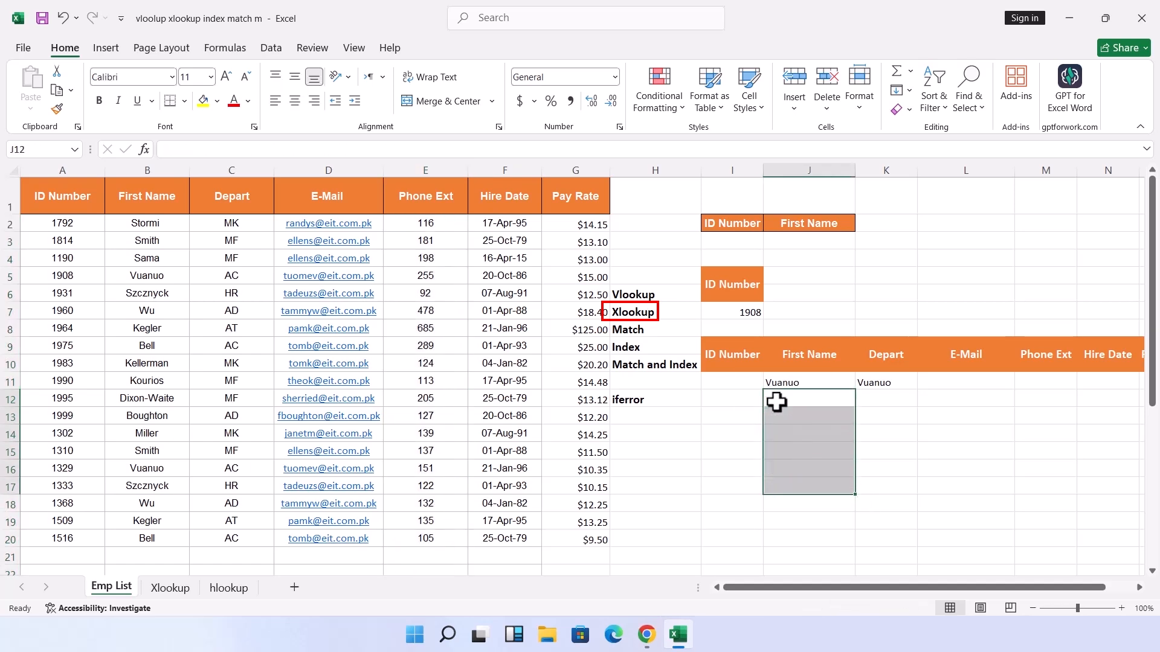
click(776, 401)
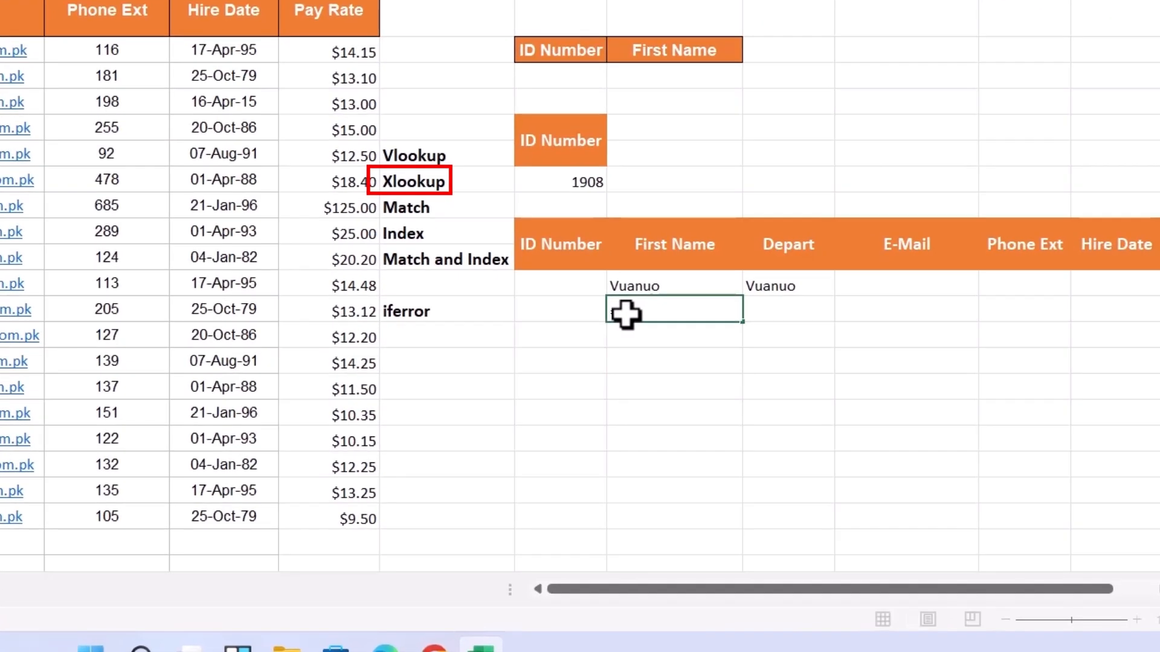
text(=xl)
key(Tab)
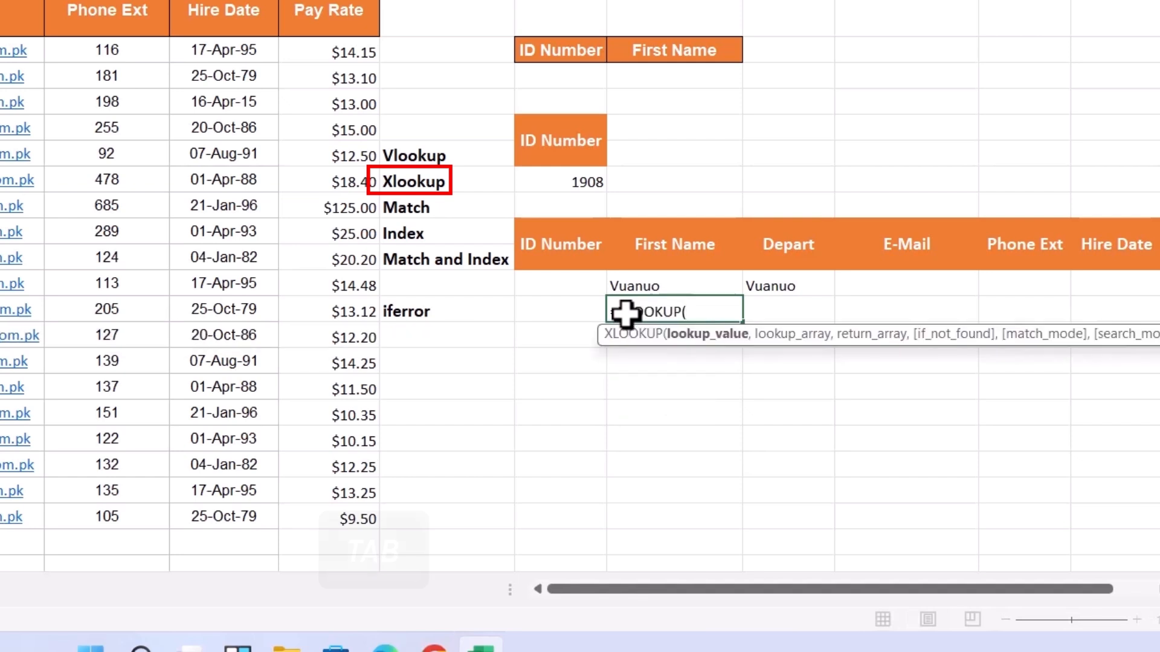
click(564, 185)
text(,)
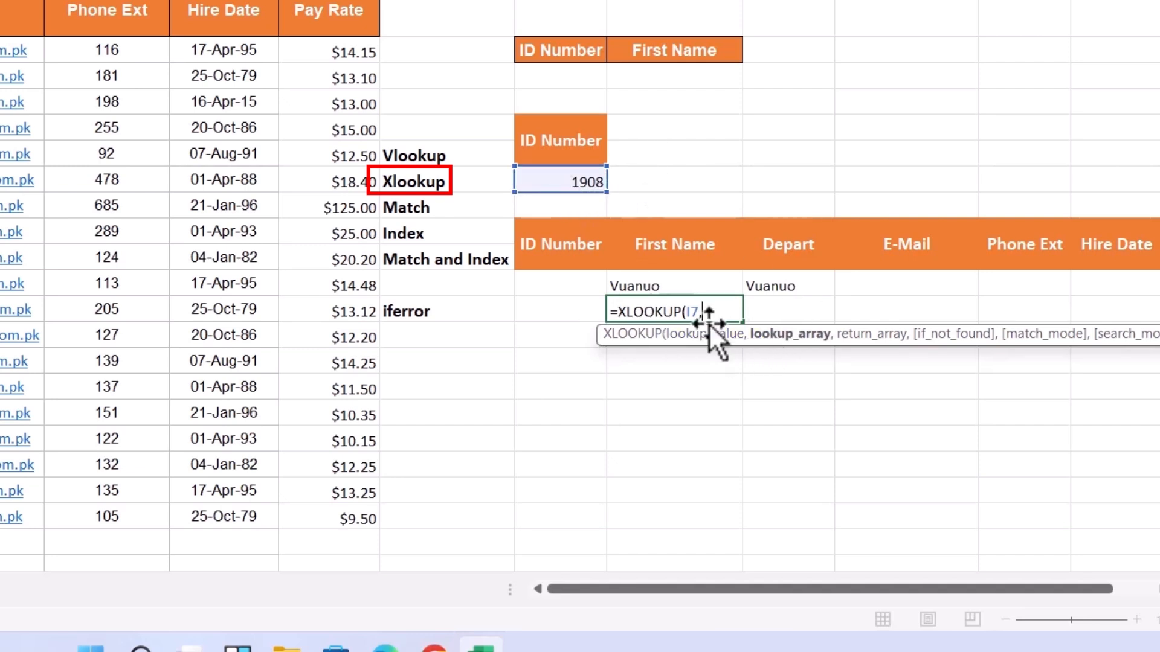
click(690, 312)
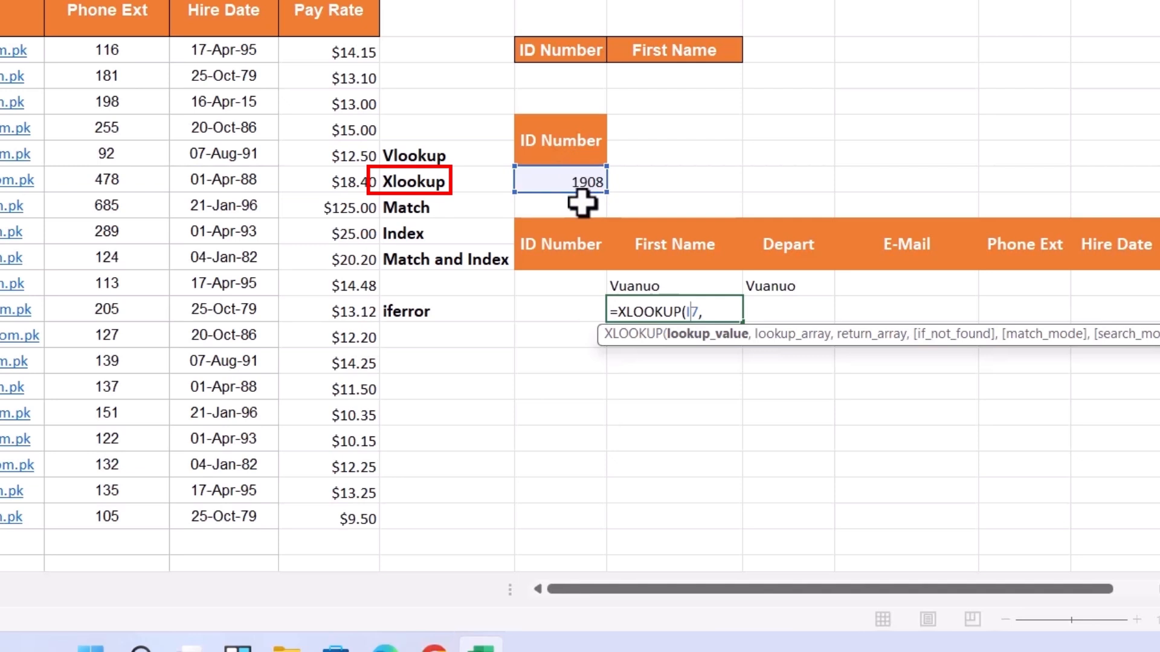
key(F4)
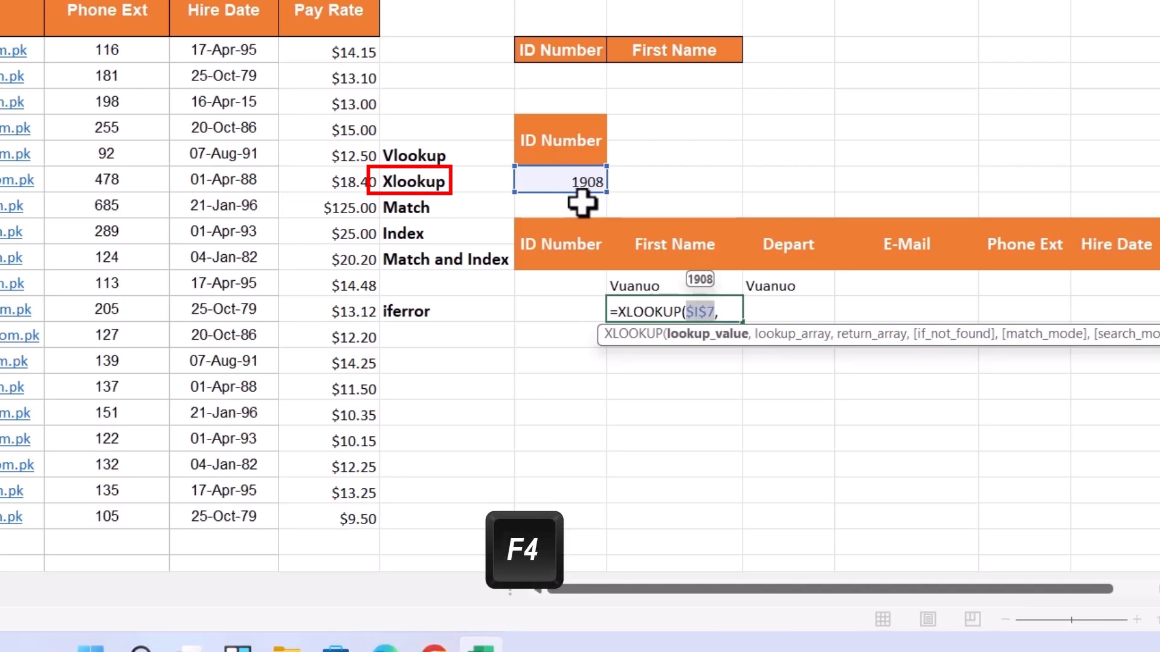
click(719, 312)
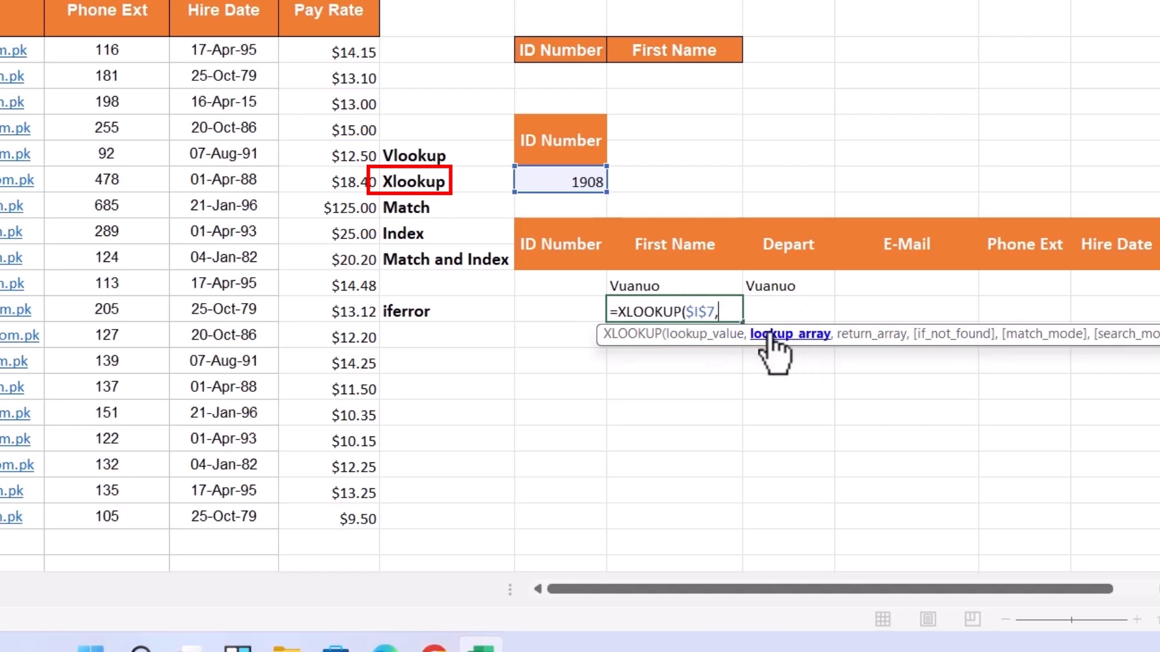
key(Return)
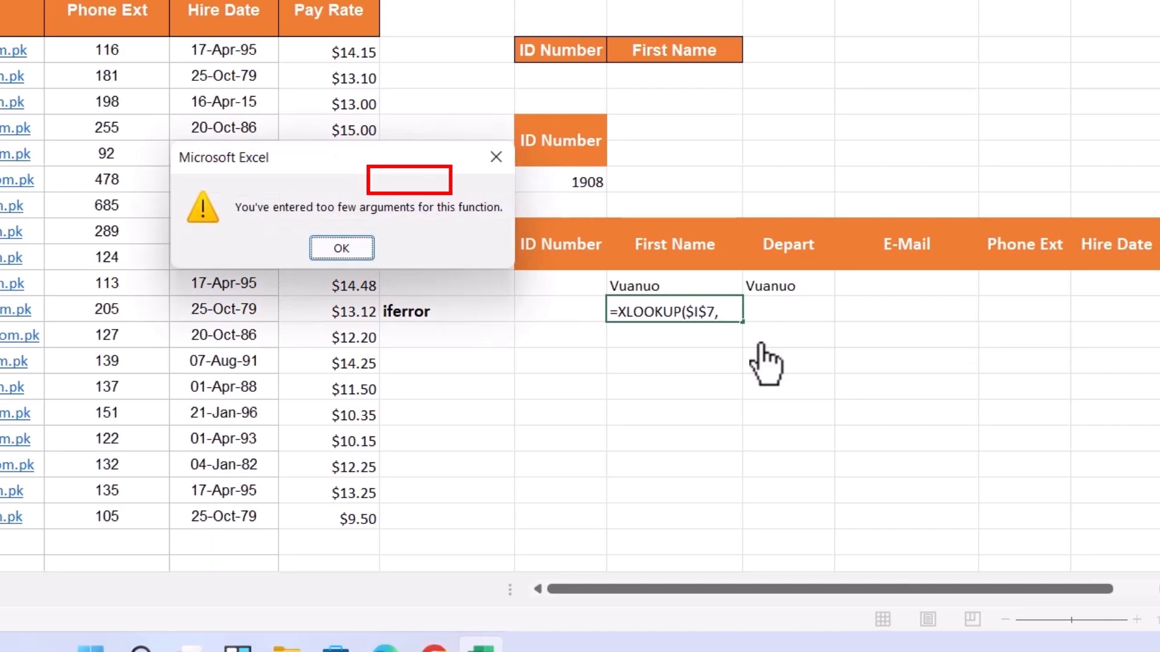
key(Return)
key(Escape)
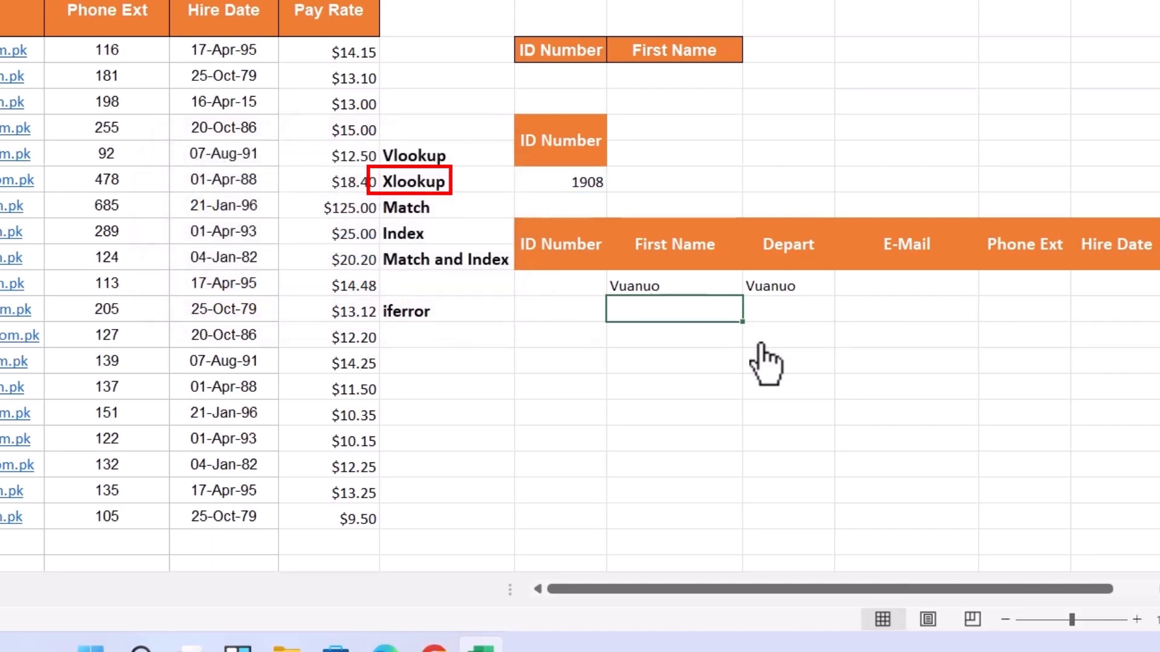
Step: Examine the table array argument of the VLOOKUP formula in J11
double_click(634, 286)
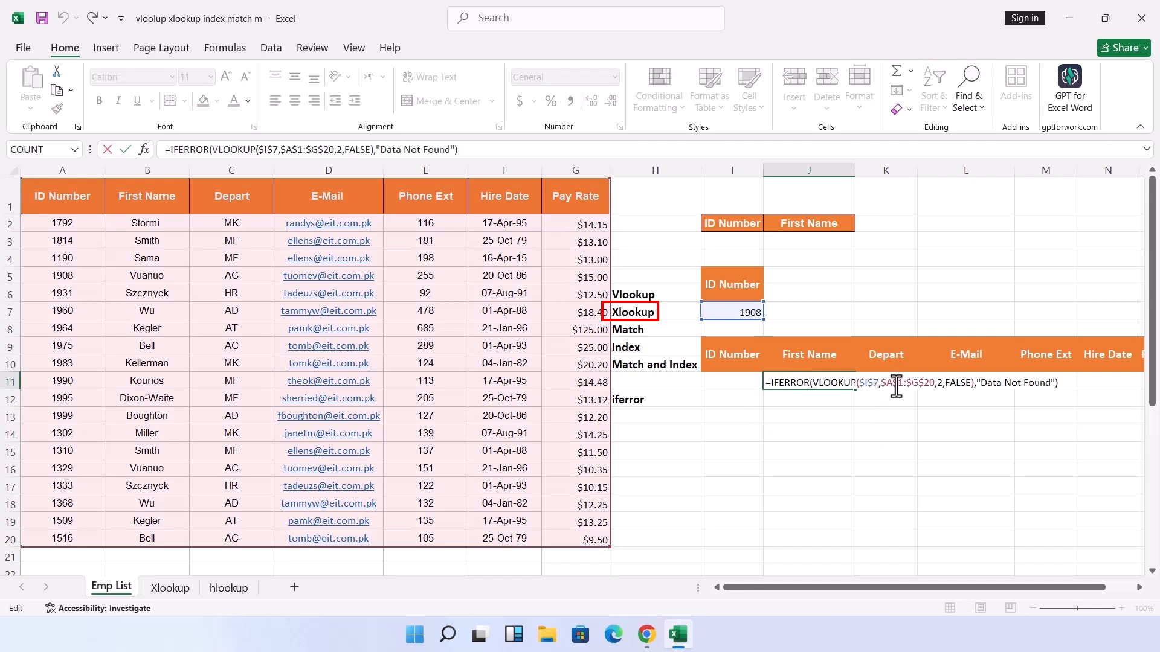
click(853, 338)
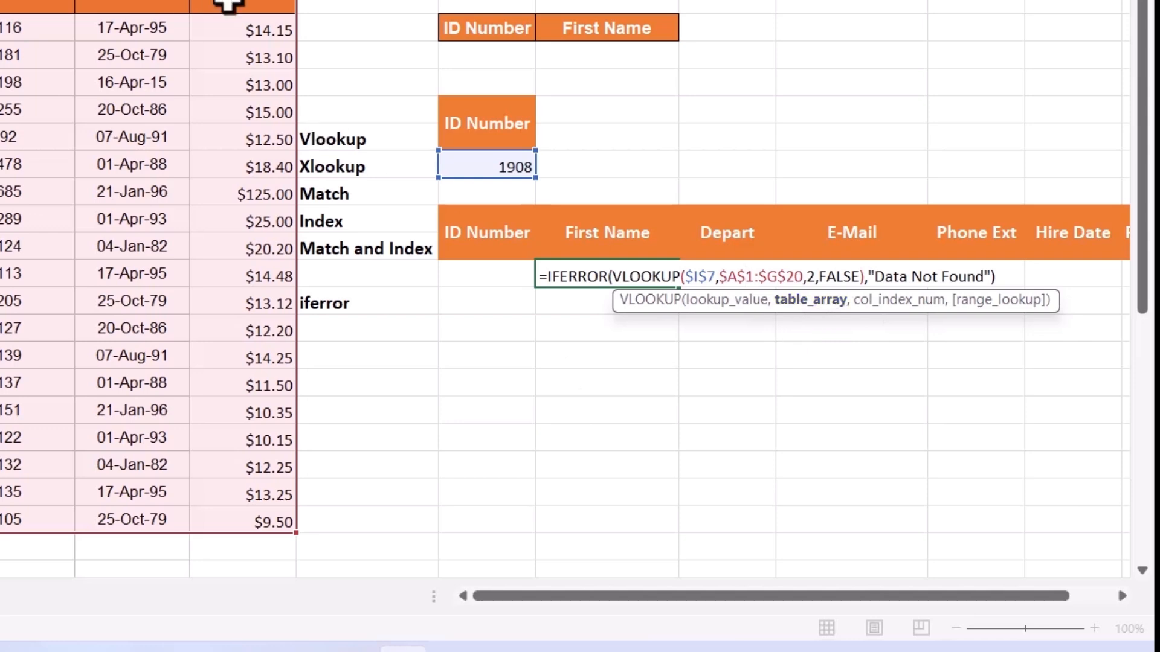
key(Return)
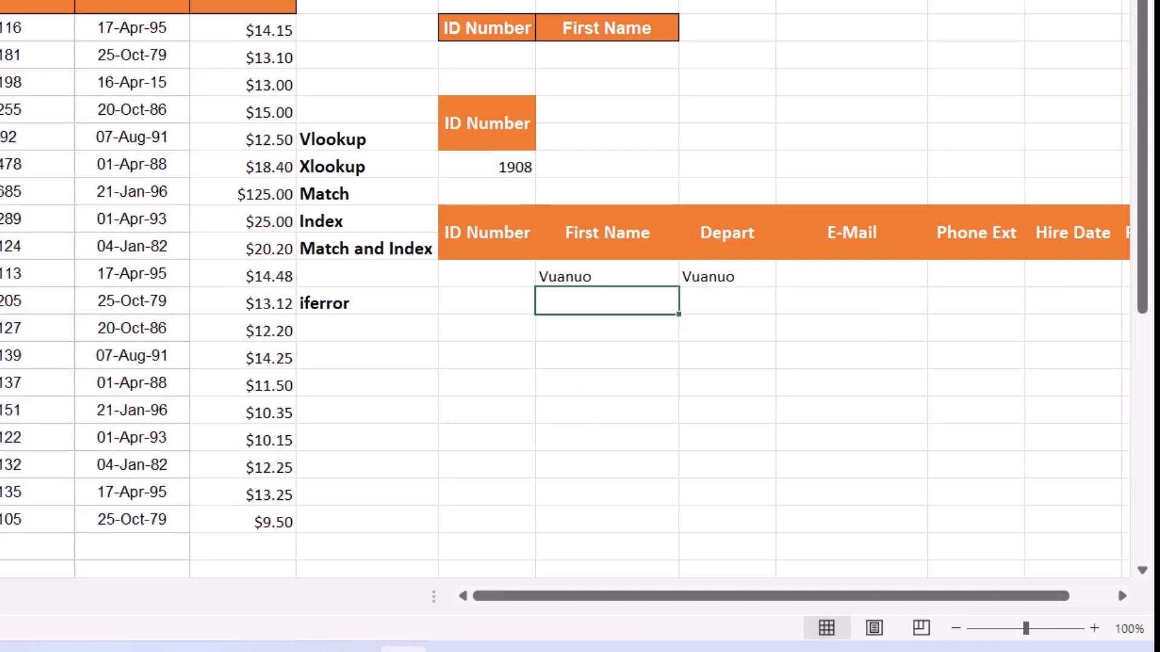
Step: Start an XLOOKUP formula in J12 with I7 as the lookup value and A1:A20 as the lookup array
key(F2)
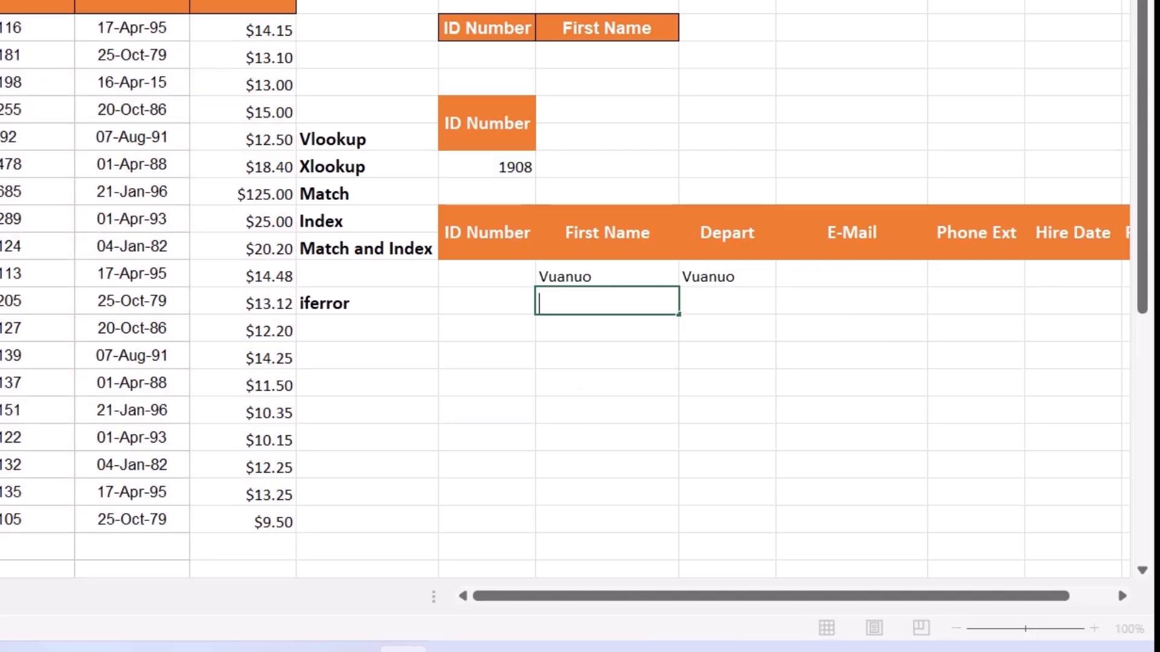
text(=xl)
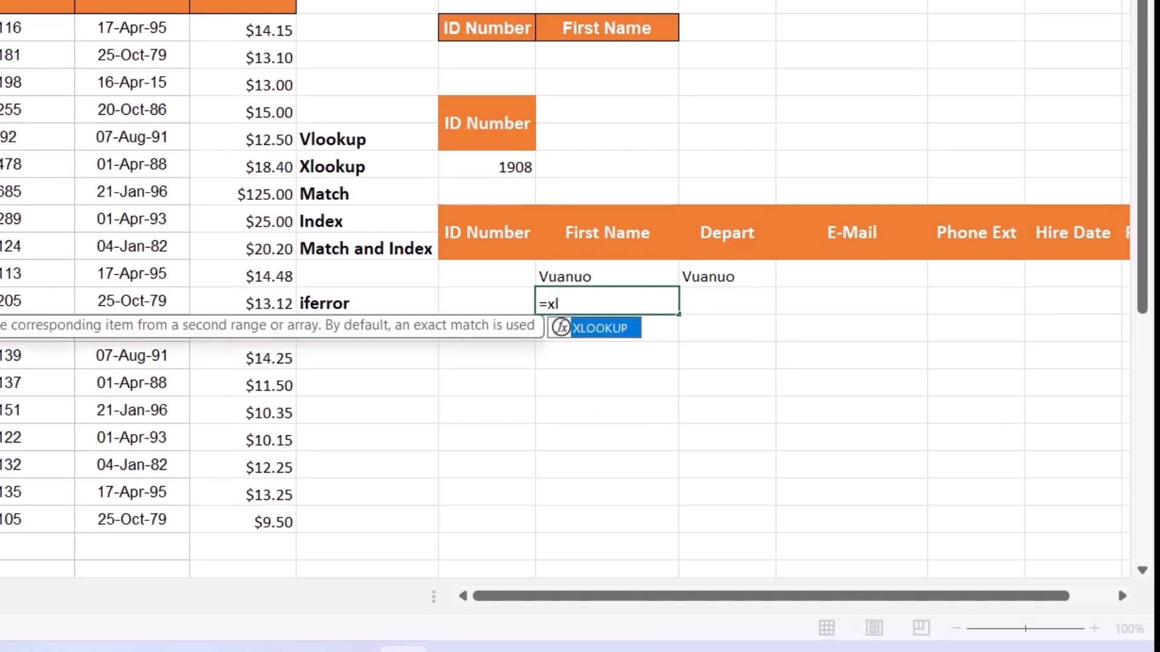
key(Tab)
click(503, 168)
text(,)
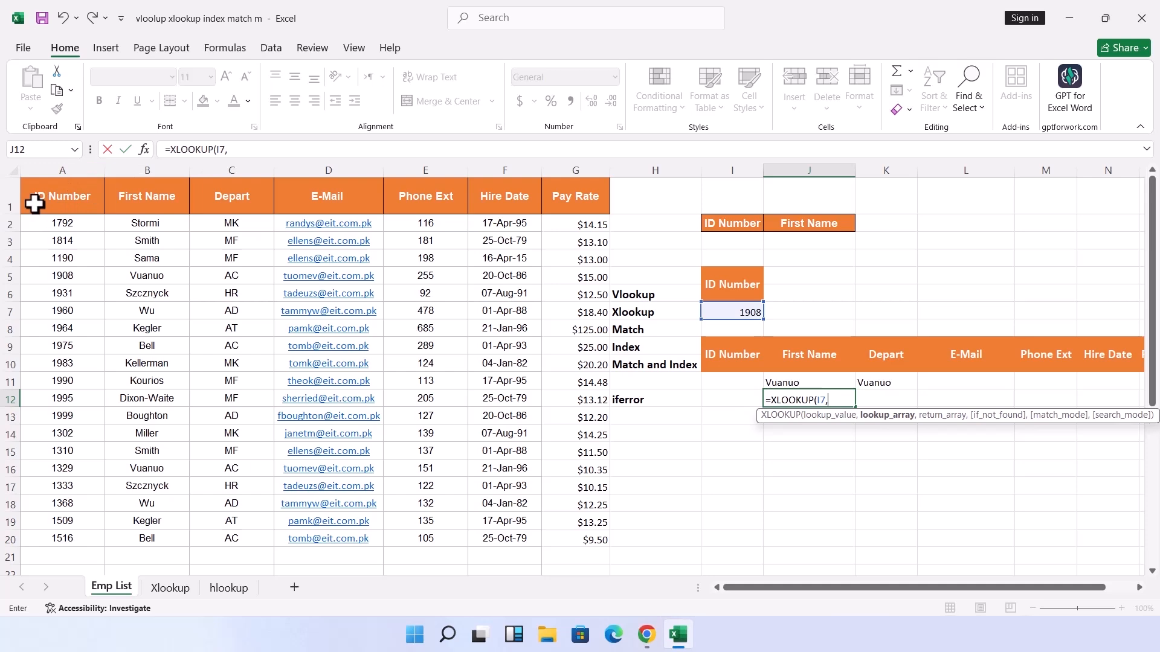
click(57, 196)
key(ctrl+shift+Down)
text(,)
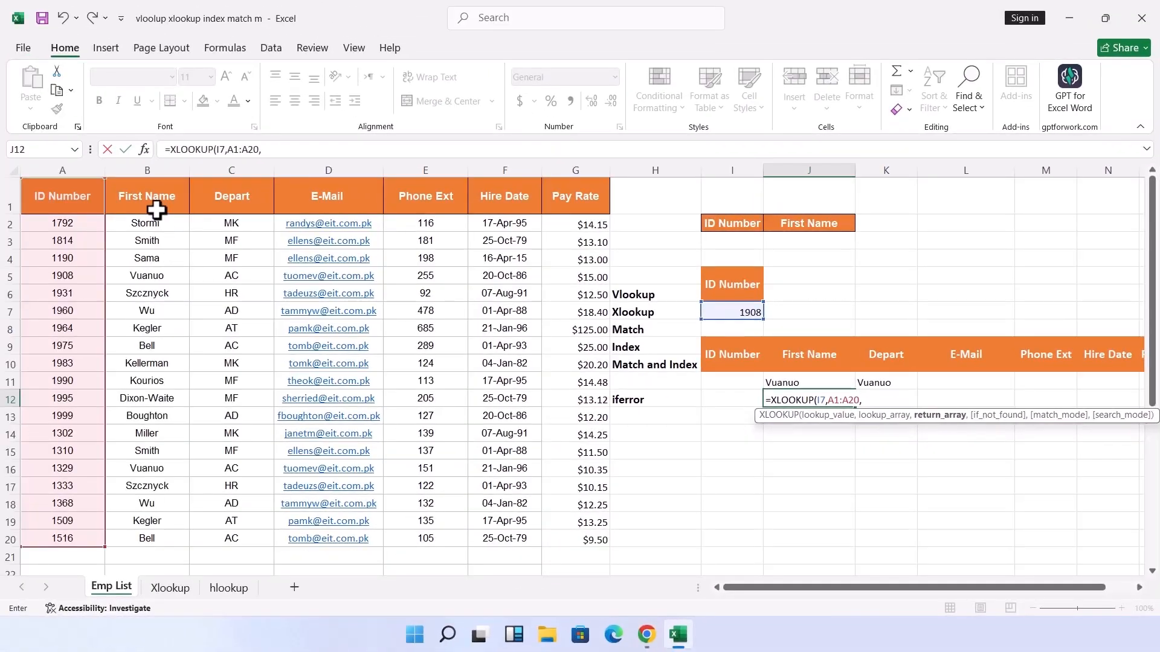
Step: Complete the J12 XLOOKUP with return array B1:B20, "Data Not Found" as the not-found text, and exact match mode
click(148, 200)
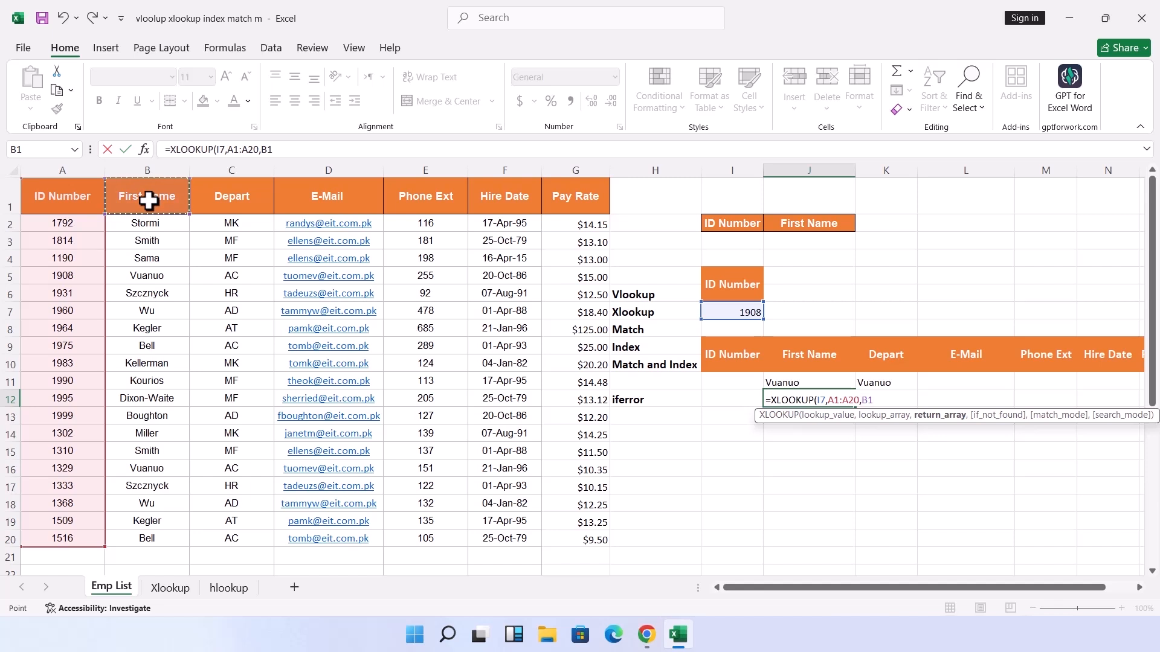
key(ctrl+shift+Down)
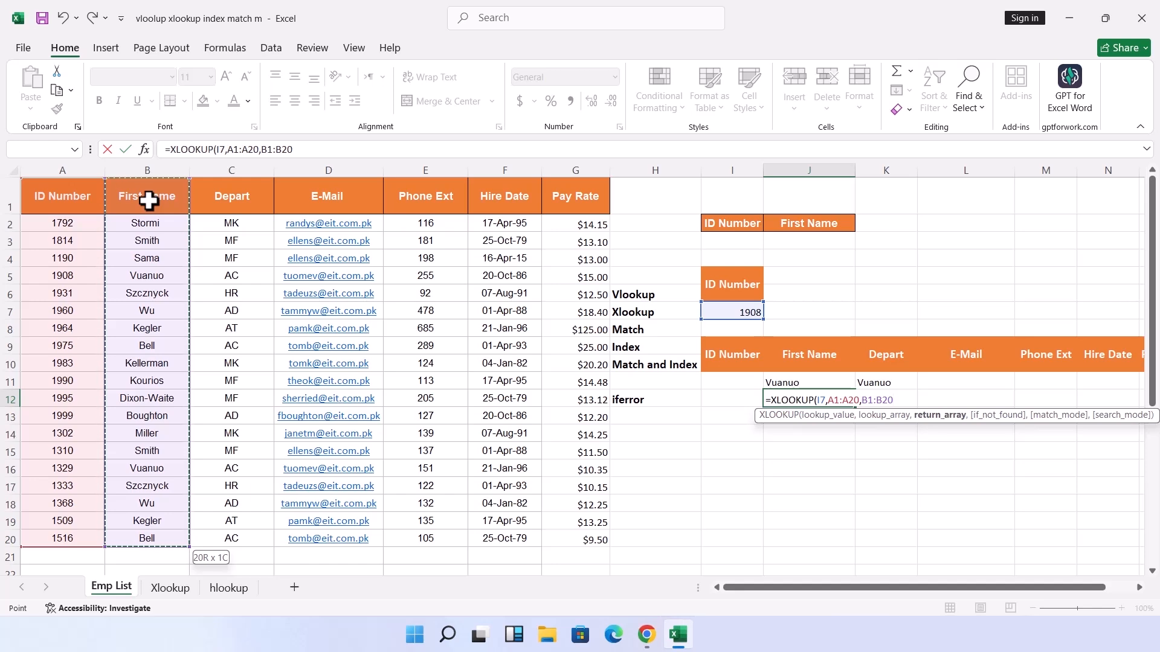
text(,)
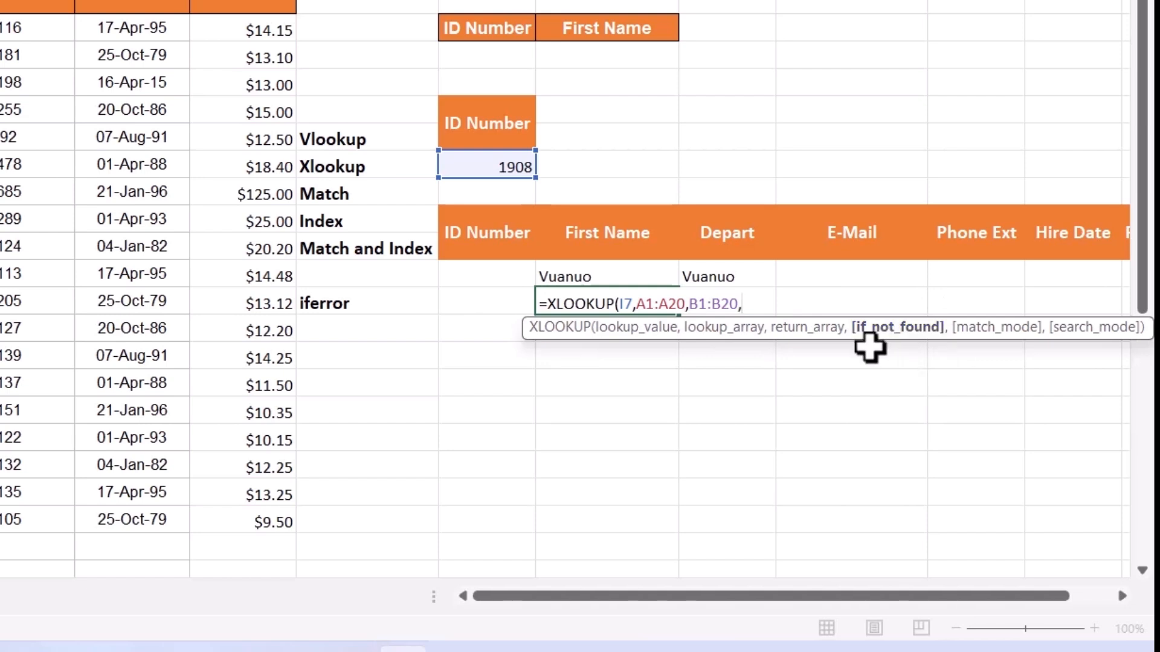
text("Data Not Found")
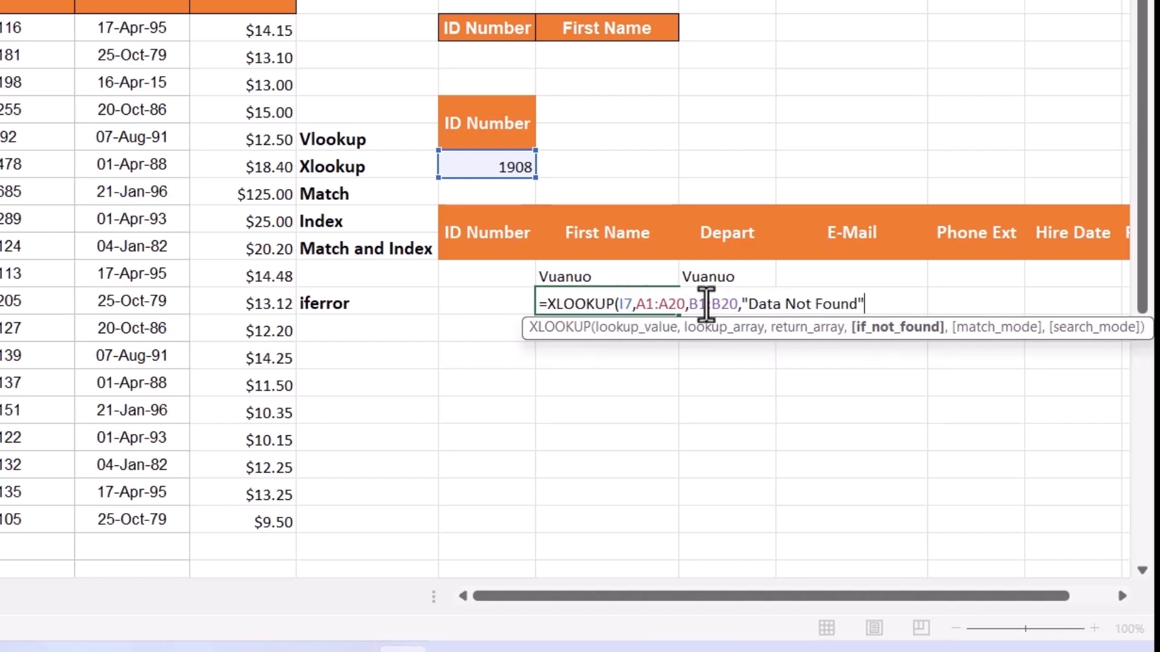
text(,)
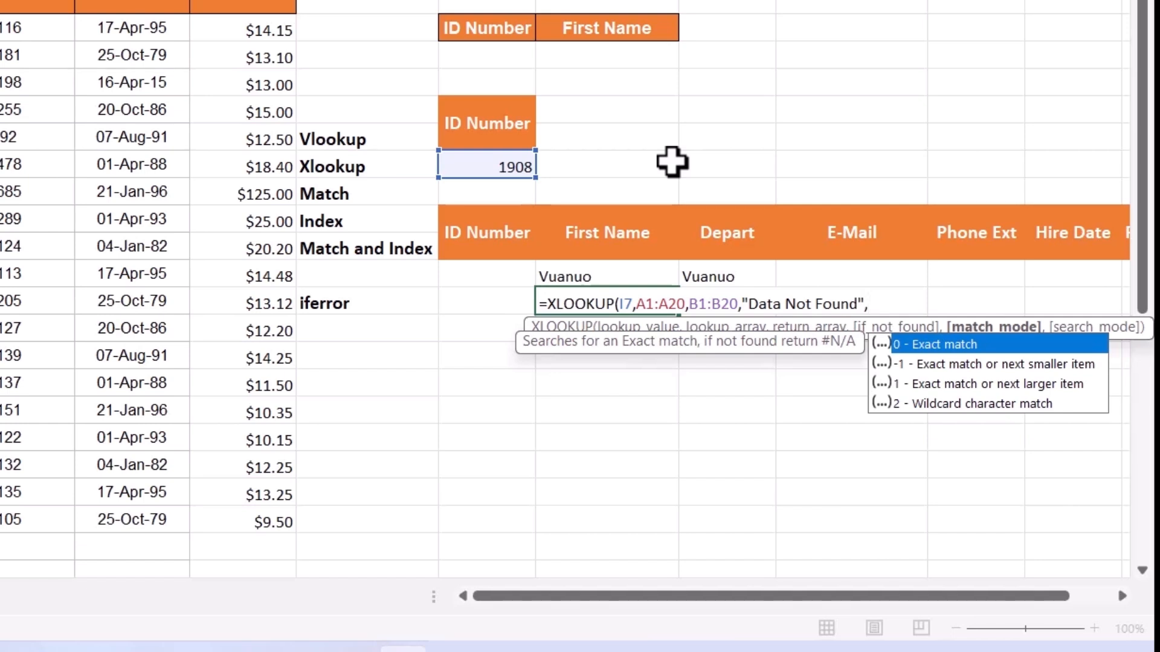
key(Tab)
text())
key(Return)
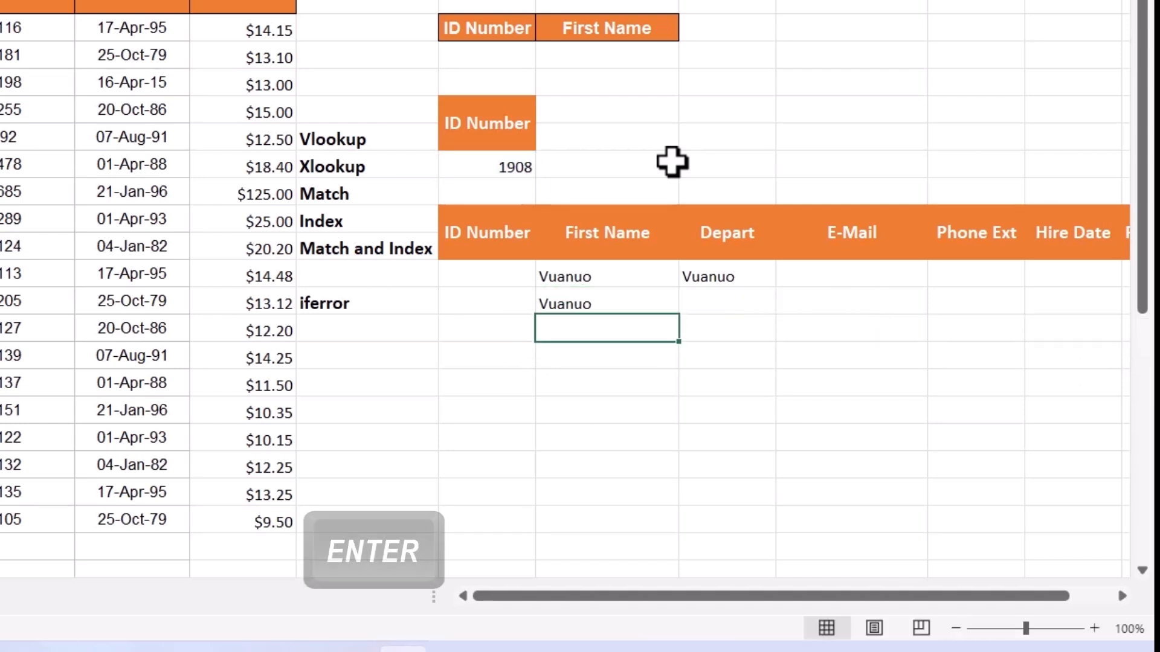
click(564, 303)
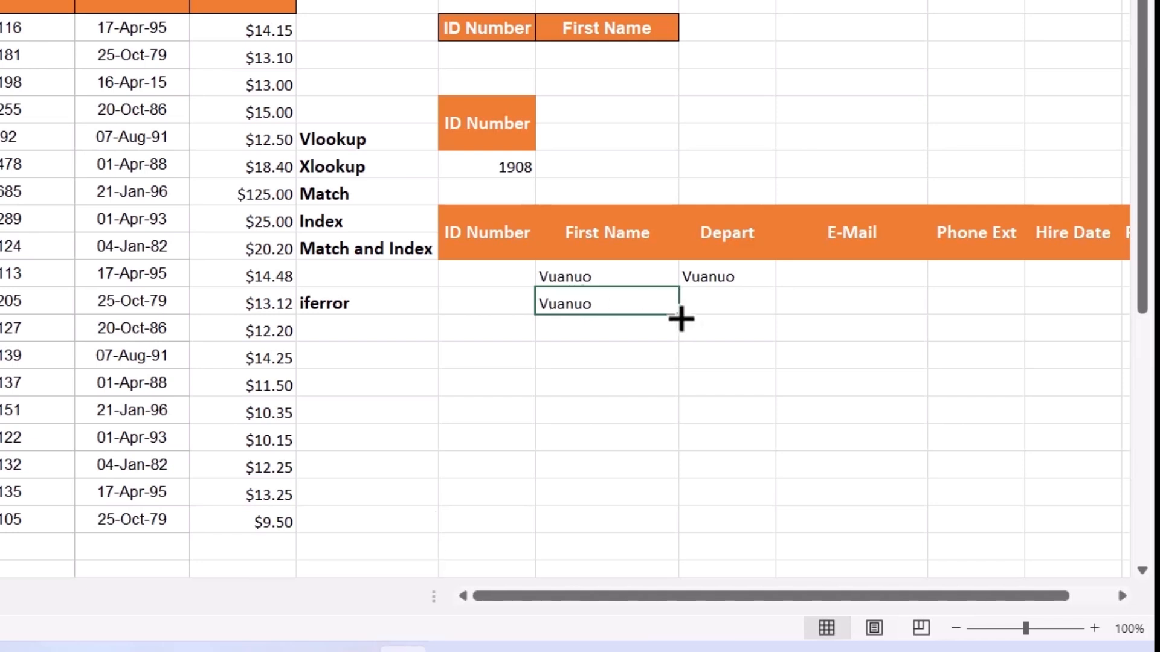
Step: Make the lookup value $I$7 and the lookup array $A$1:$A$20 absolute in the J12 XLOOKUP formula
key(F2)
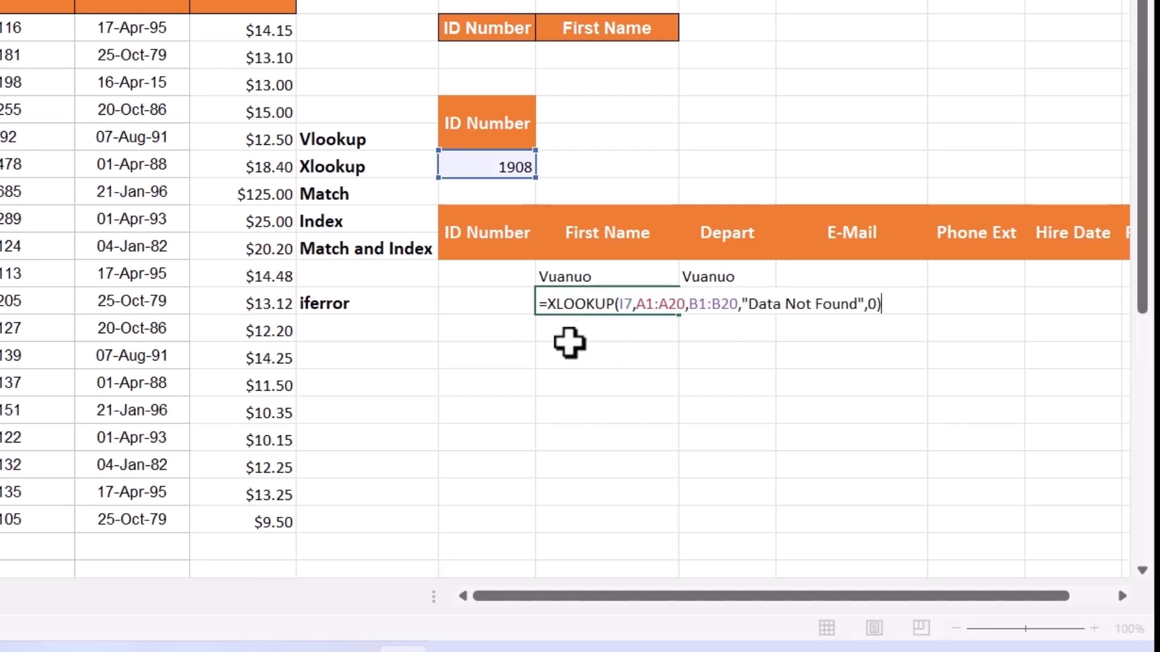
click(624, 305)
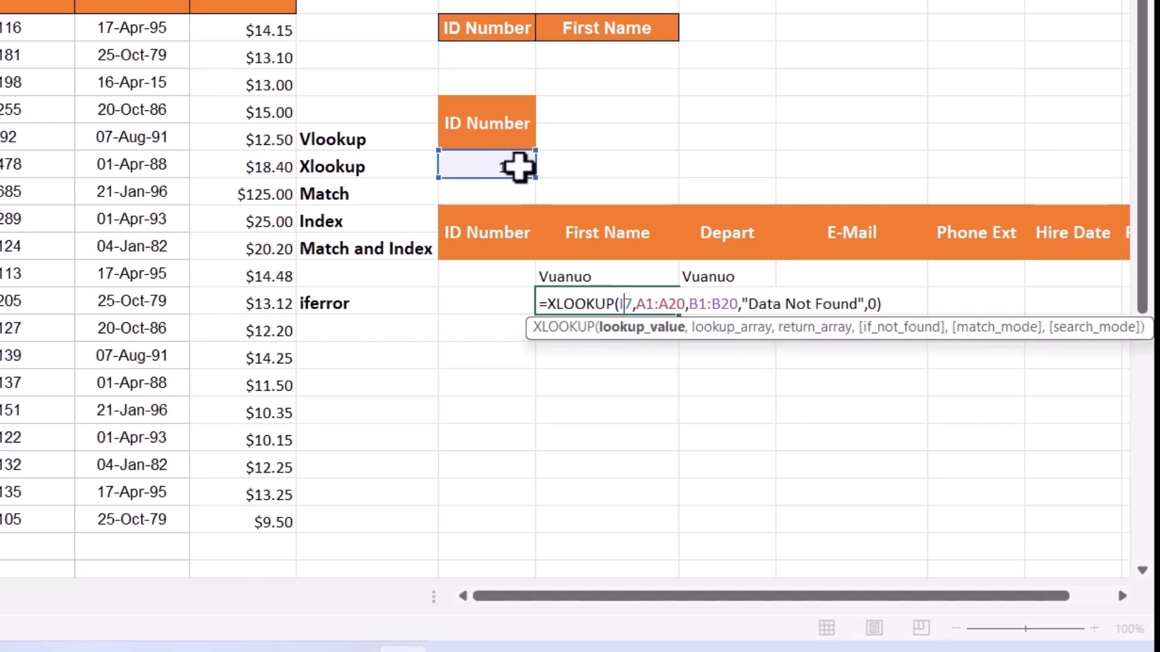
key(F4)
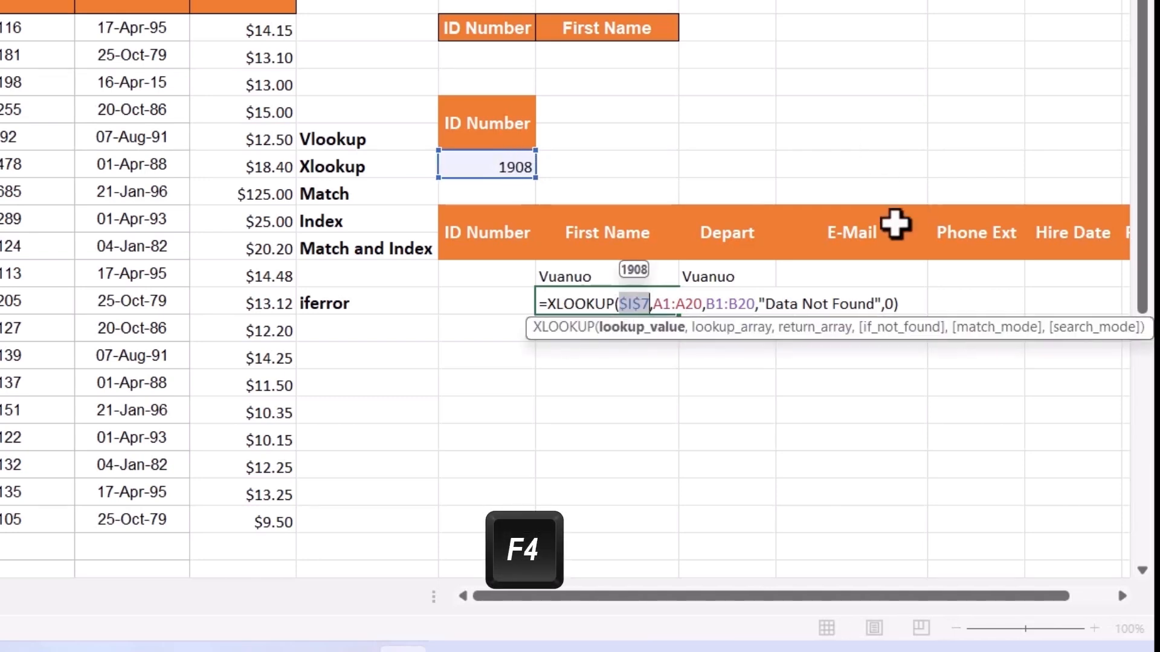
click(700, 305)
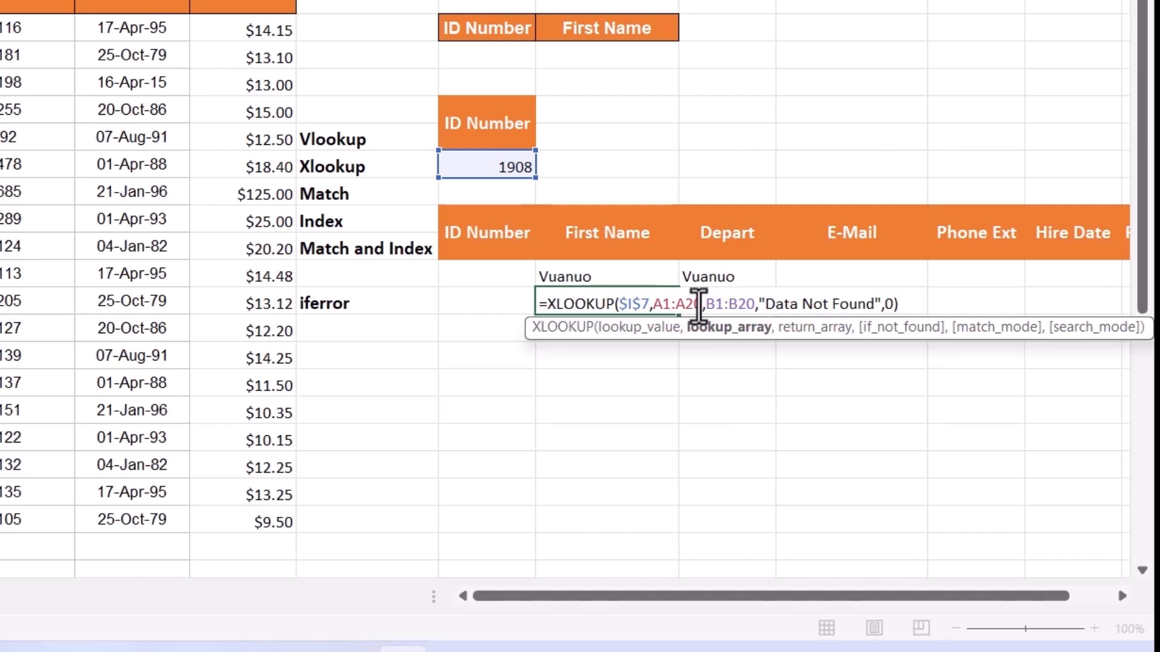
key(shift+Left)
key(shift+Left)
key(shift+Left)
key(shift+Left)
key(shift+Left)
key(shift+Left)
key(F4)
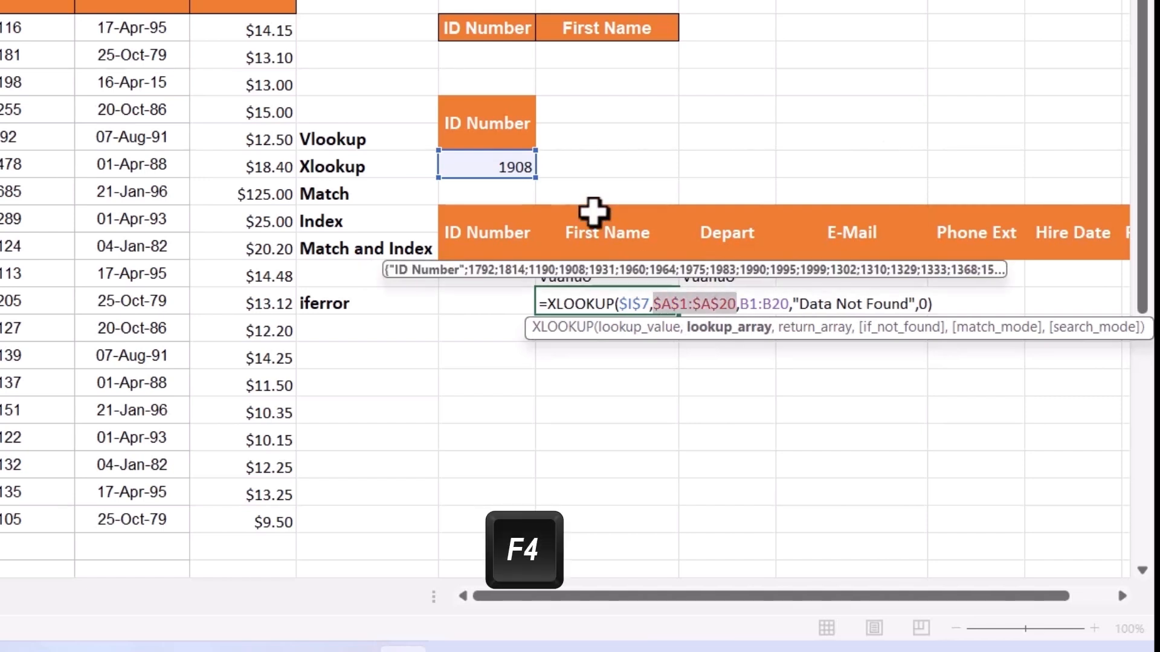
Step: Make the return array $B$1:$B$20 absolute in the J12 XLOOKUP and fill the formula across to K12
click(786, 304)
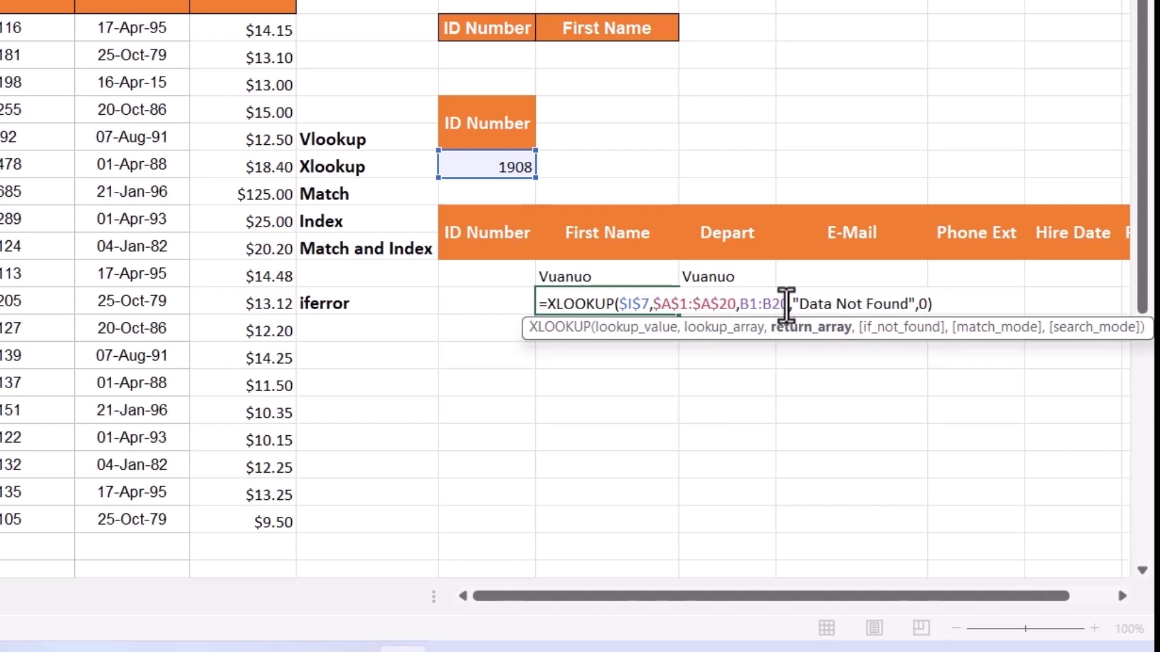
key(shift+Left)
key(shift+Left)
key(shift+Left)
key(shift+Left)
key(shift+Left)
key(shift+Left)
key(F4)
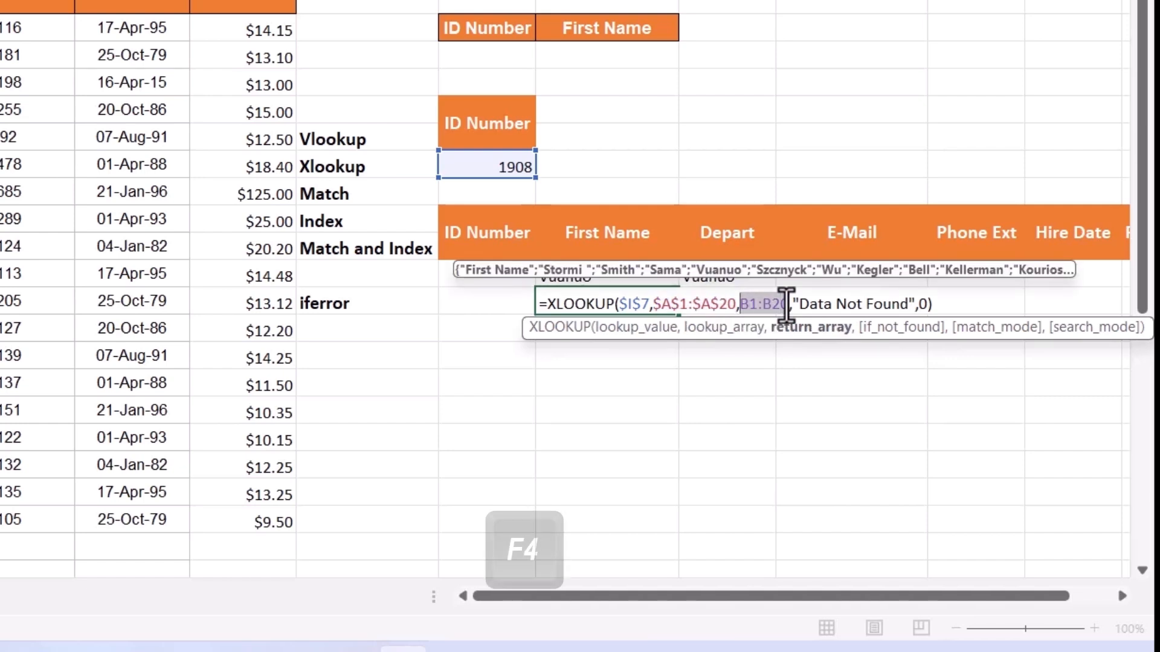
key(Return)
click(662, 304)
drag(683, 318, 758, 312)
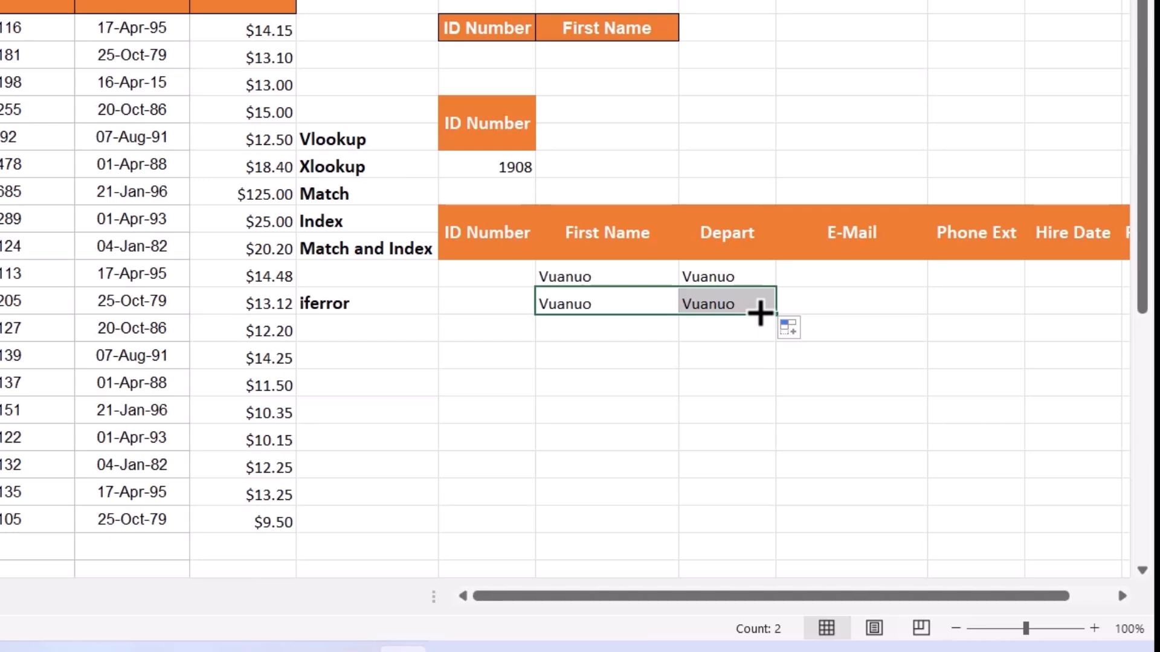
Step: Change the return array in the J12 XLOOKUP formula back to the relative reference B1:B20
click(602, 294)
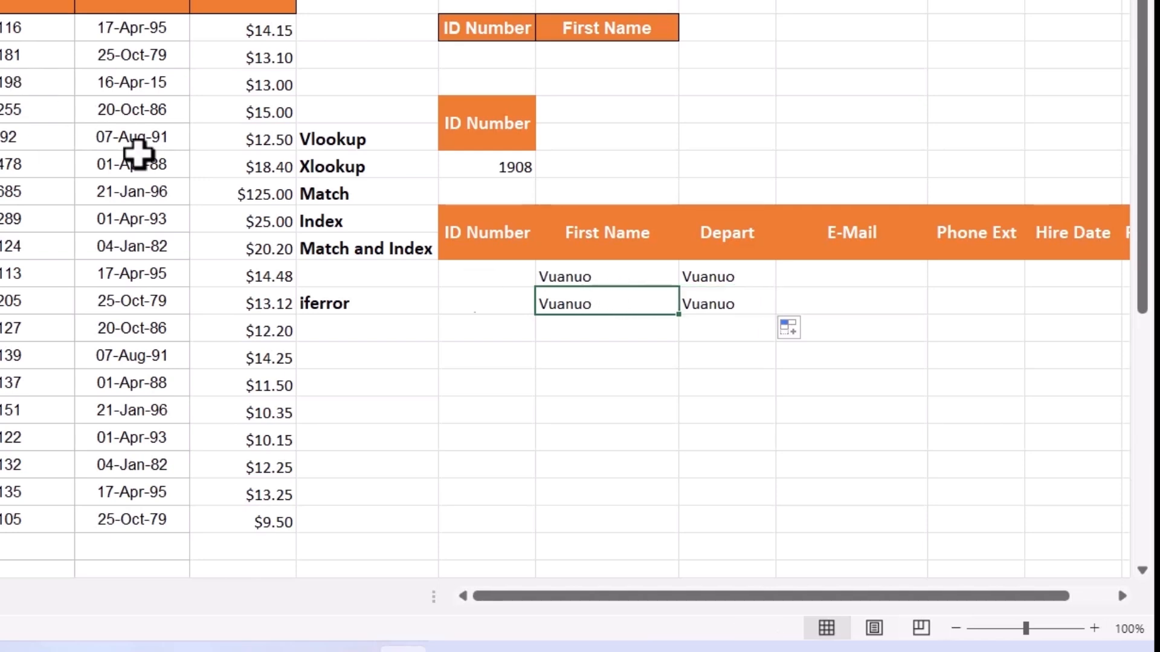
double_click(599, 309)
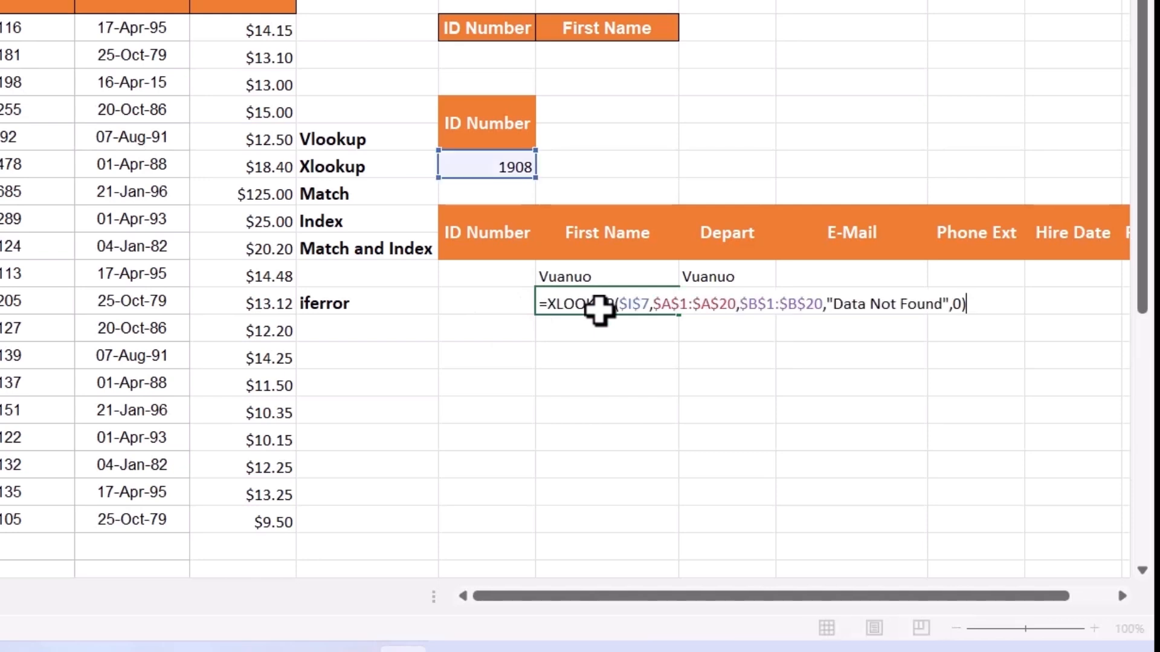
click(797, 304)
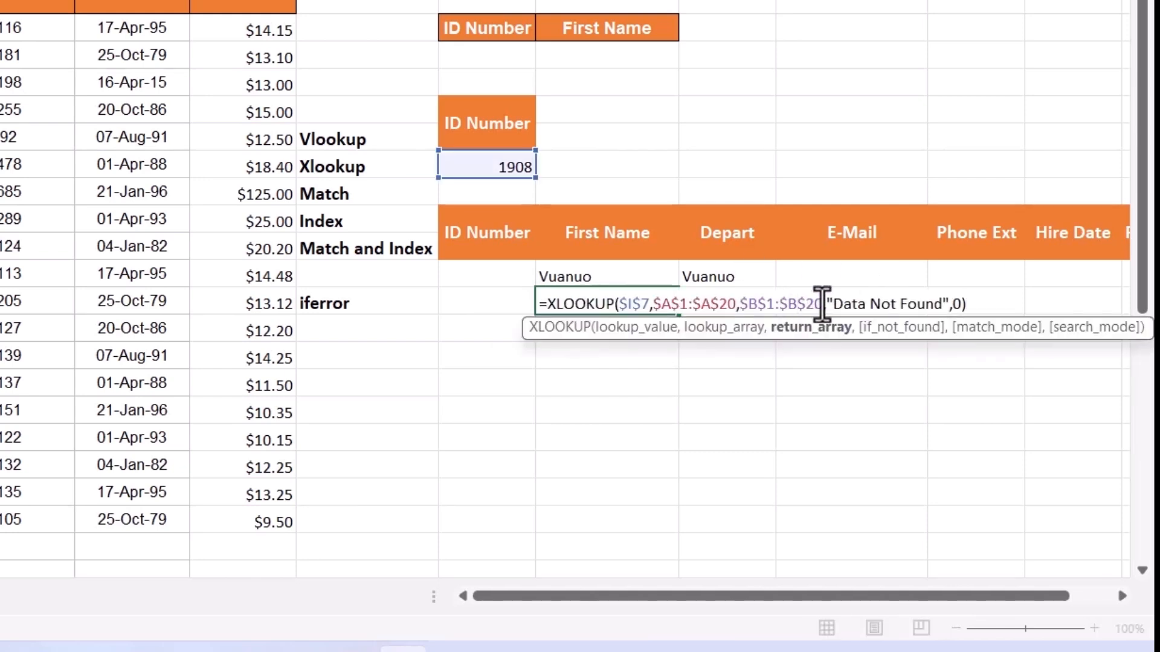
key(shift+Left)
key(shift+Left)
key(shift+Left)
key(shift+Left)
key(shift+Left)
key(shift+Left)
key(shift+Left)
key(shift+Left)
key(shift+Left)
key(shift+Left)
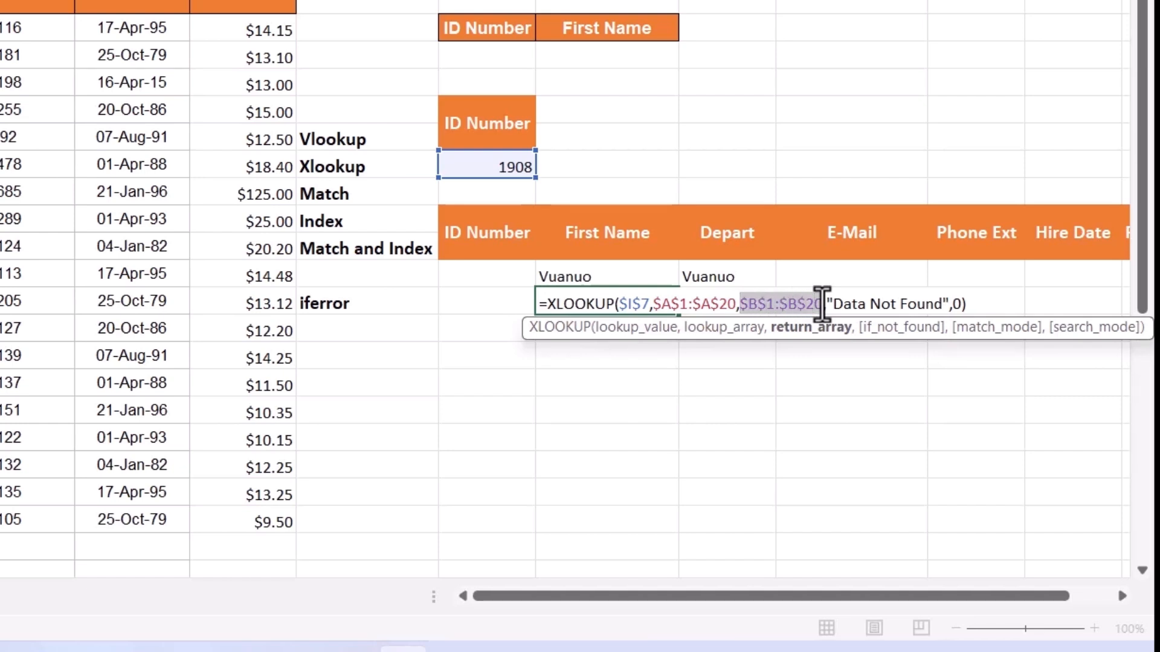
key(F4)
key(F4)
key(F4)
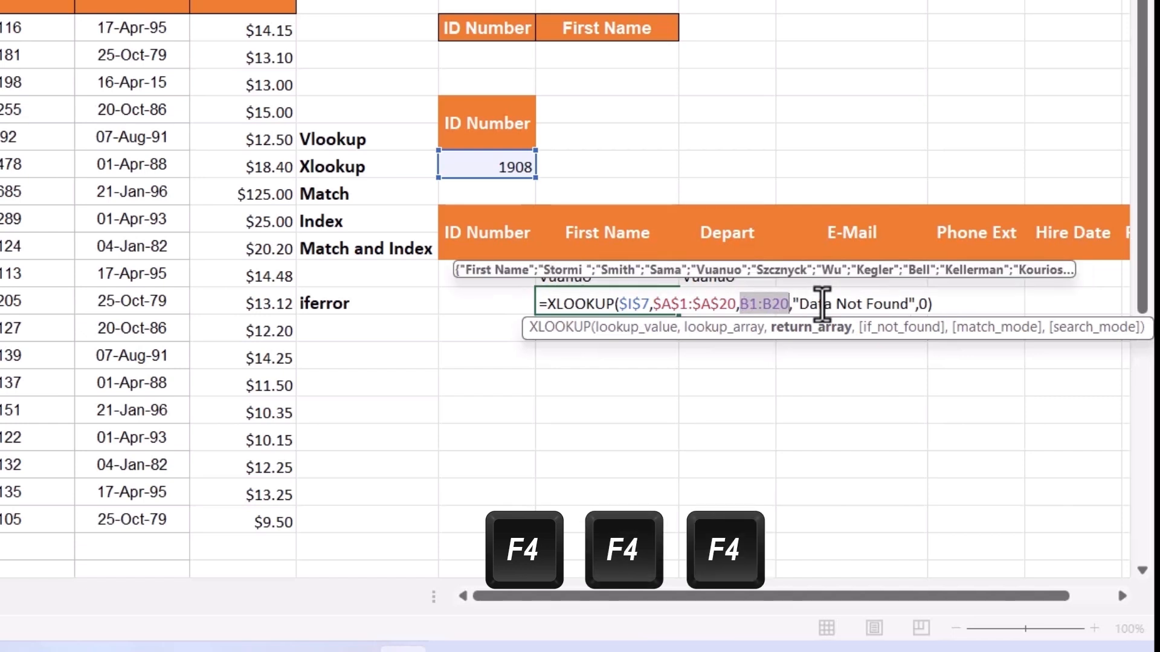
key(Return)
key(Return)
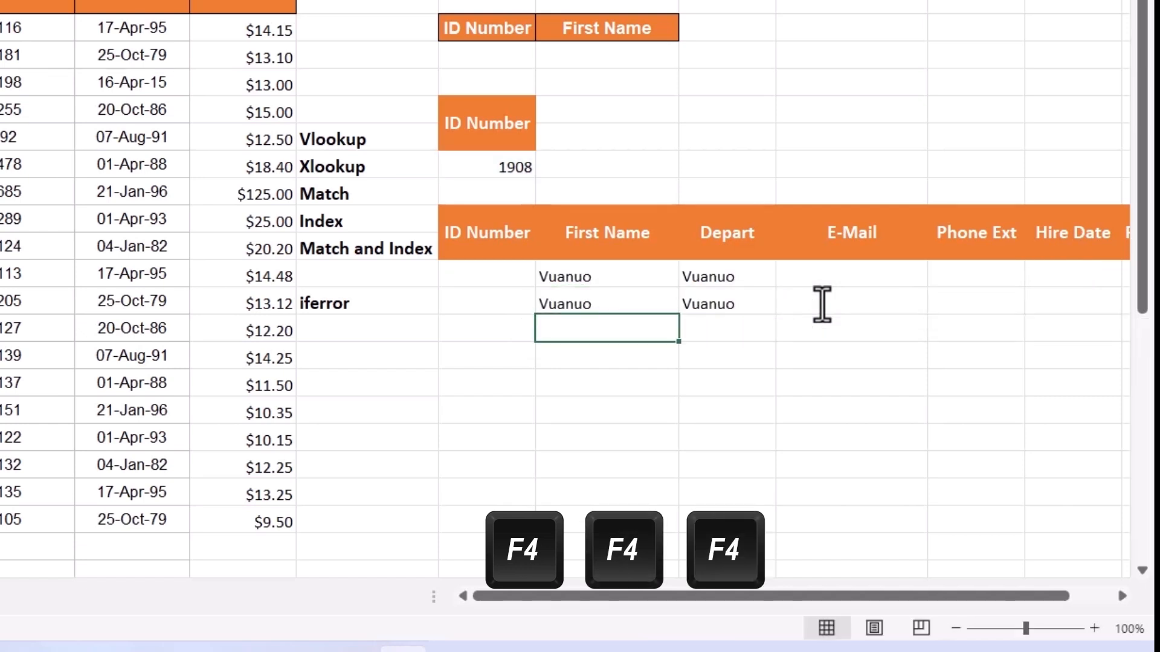
Step: Fill the J12 XLOOKUP formula across row 12 through N12
click(568, 299)
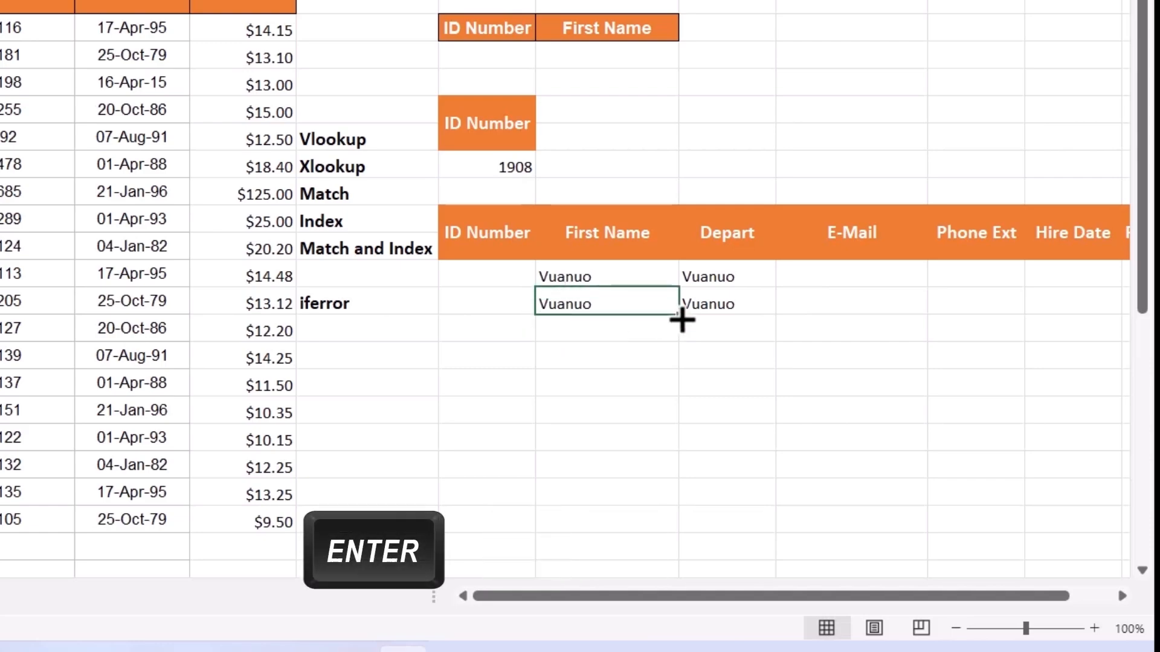
drag(679, 315, 744, 315)
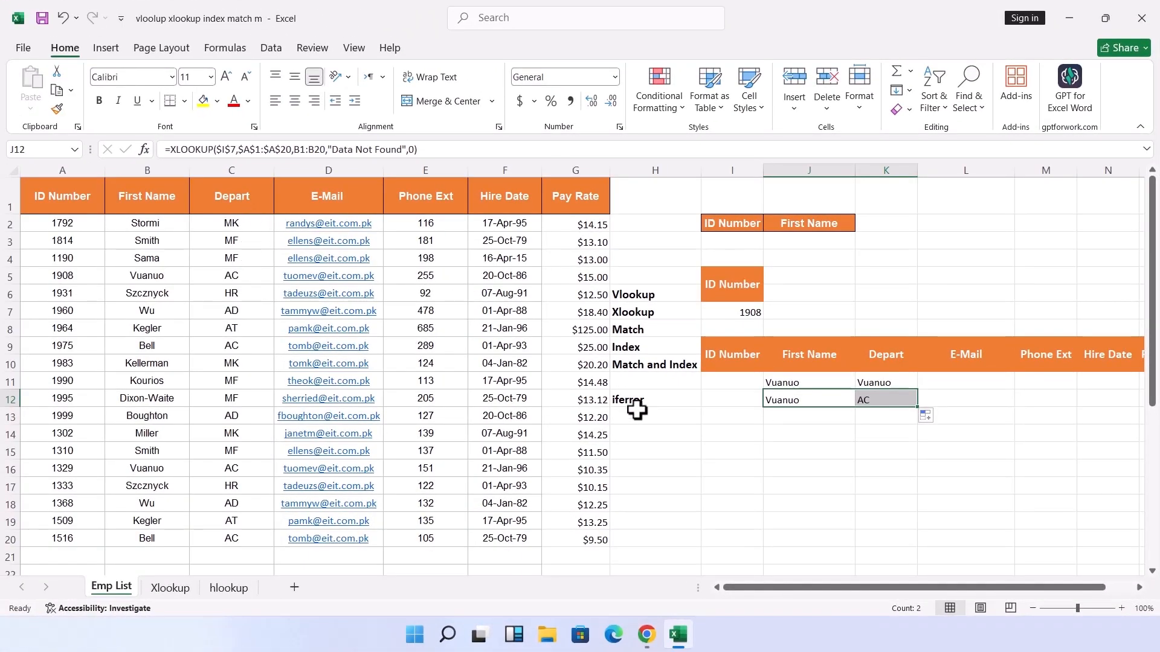
drag(919, 409, 1132, 398)
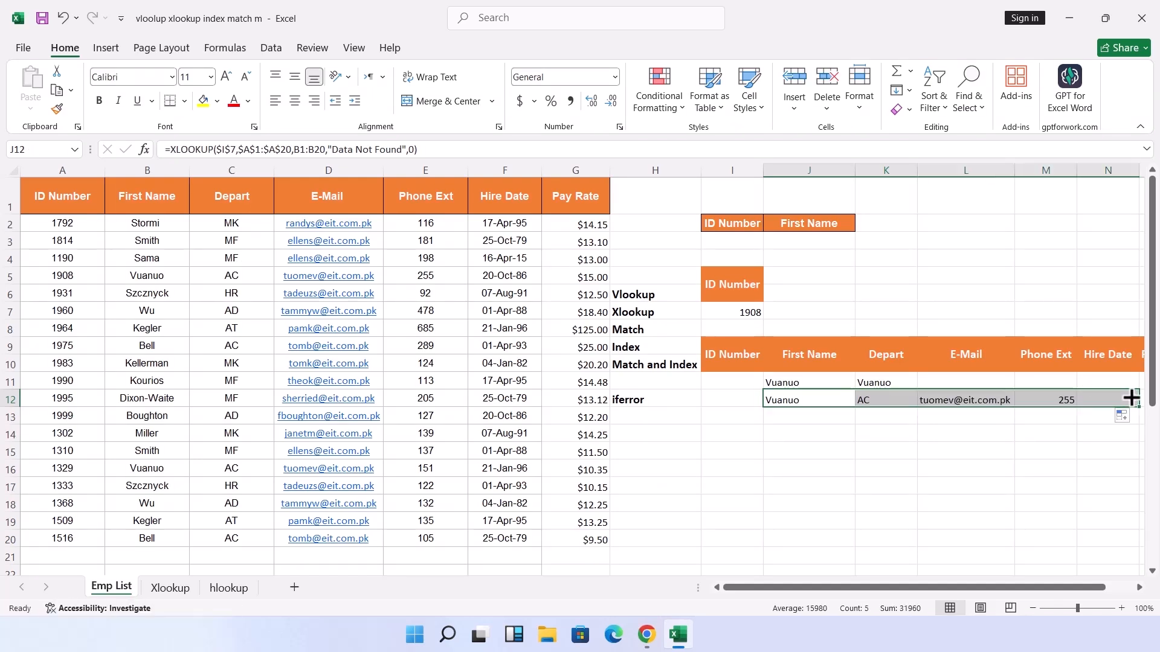